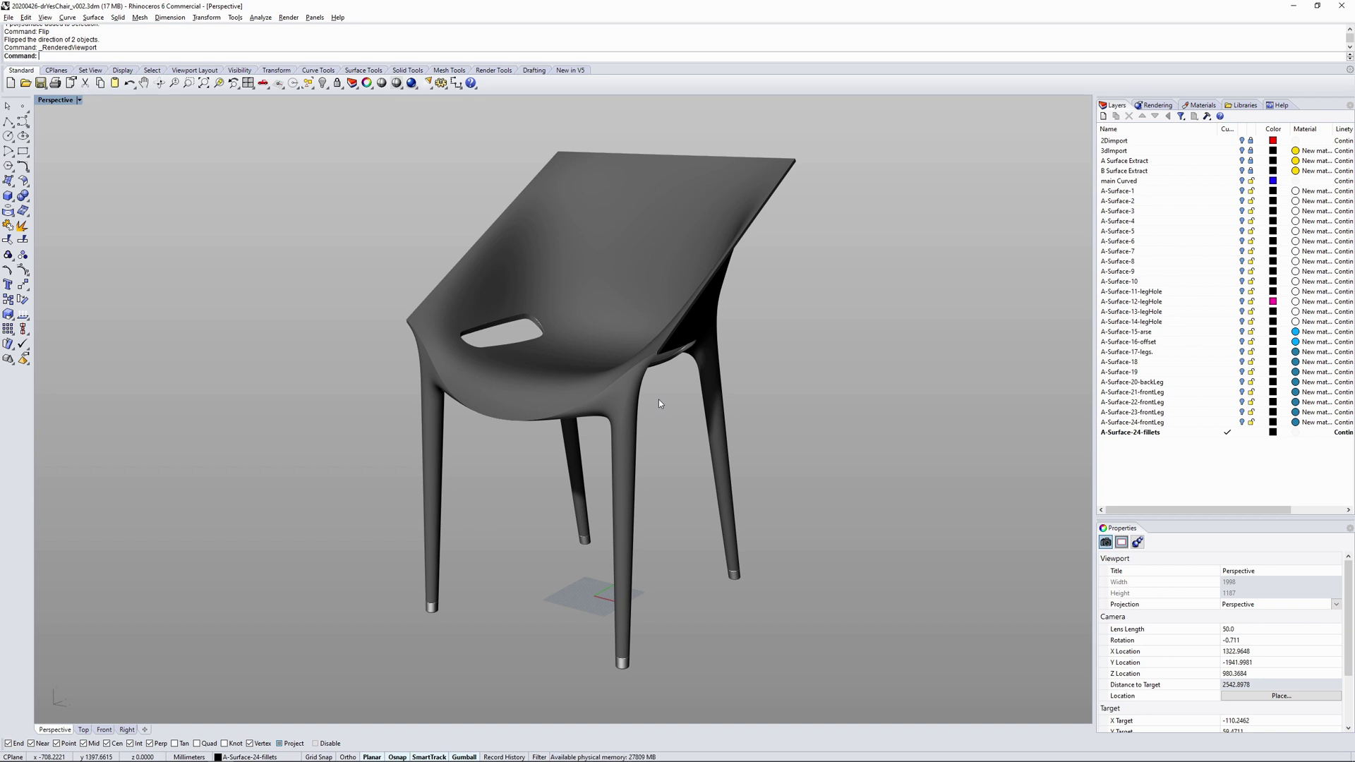
- Examine the finished chair model from several angles and distances
right_click_drag(658, 399, 577, 306)
scroll(672, 315, "up", 3)
scroll(698, 408, "down", 3)
scroll(582, 305, "down", 2)
right_click_drag(607, 361, 532, 199)
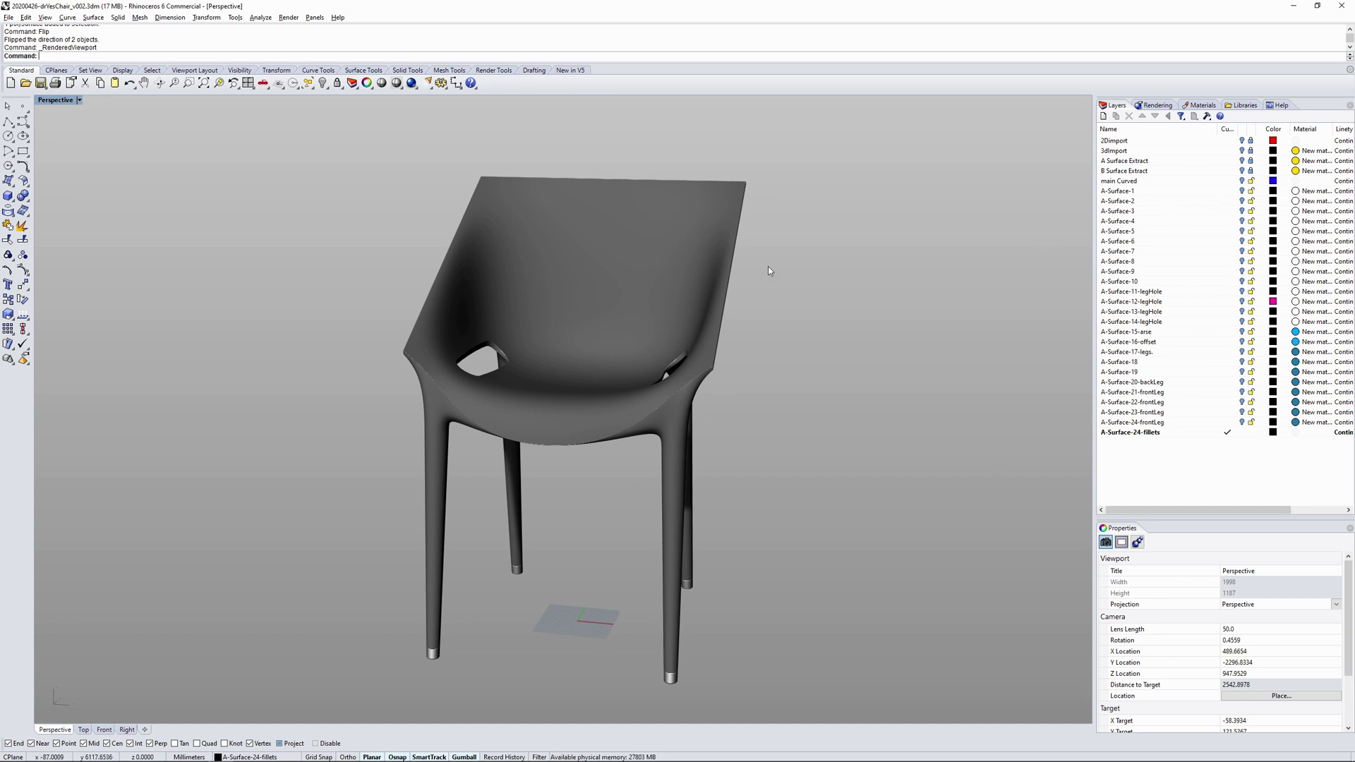
right_click_drag(769, 270, 642, 275)
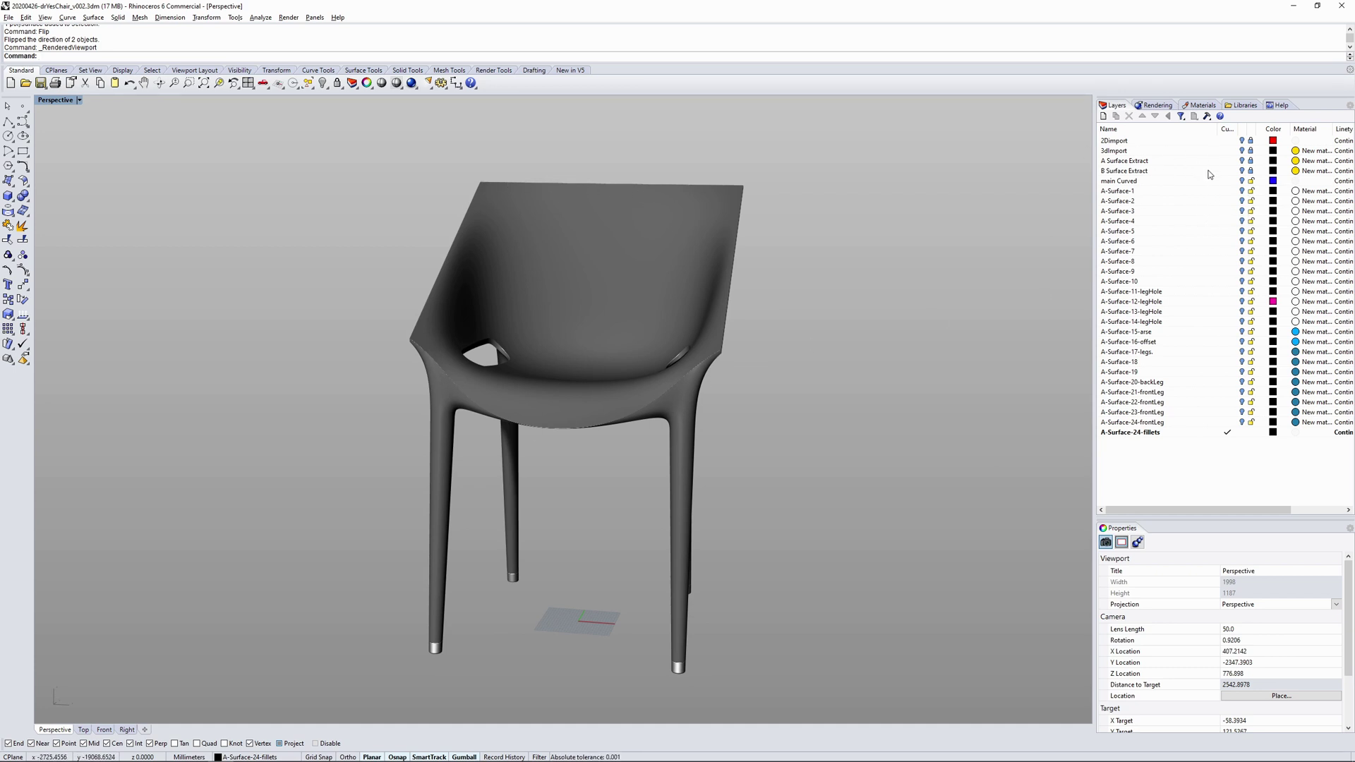
right_click_drag(626, 284, 629, 277)
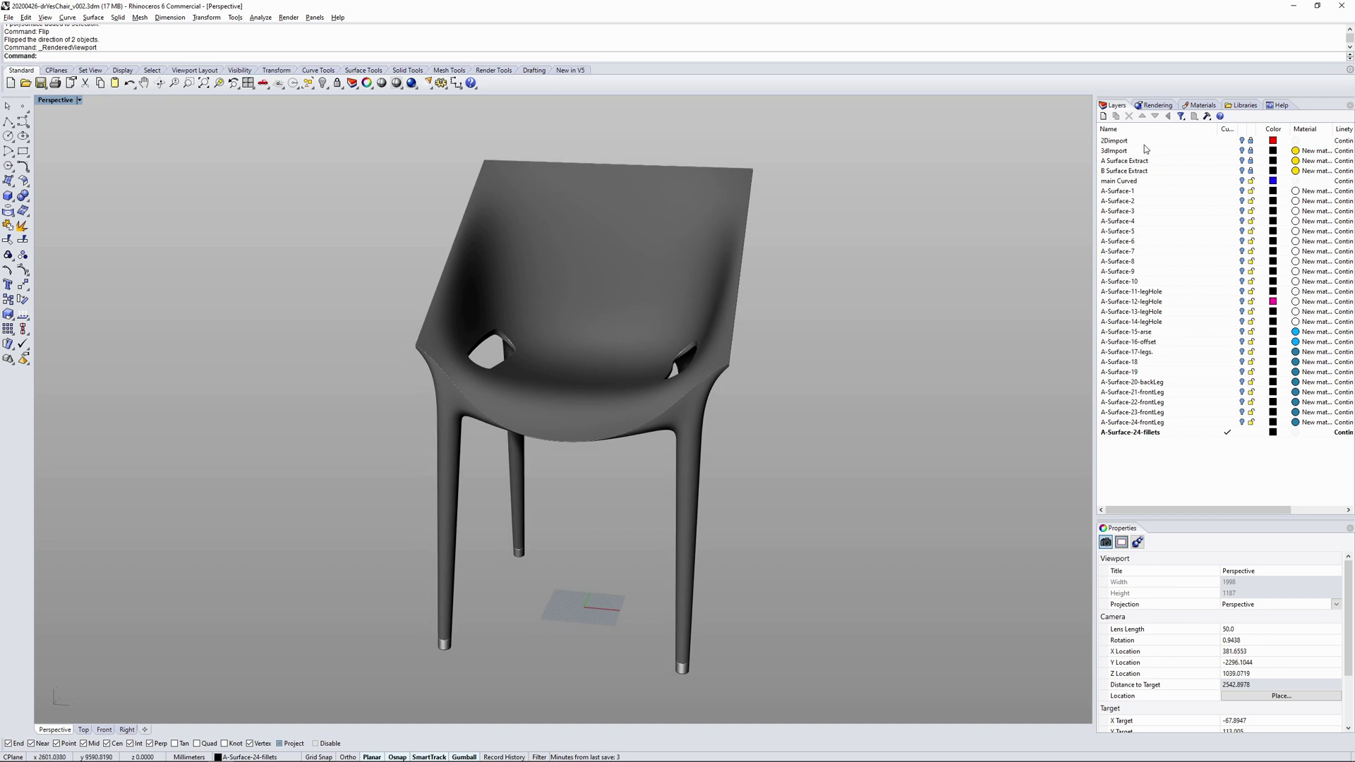
- Make the main Curved layer current and hide the A-Surface-24-fillets layer
left_click(1229, 182)
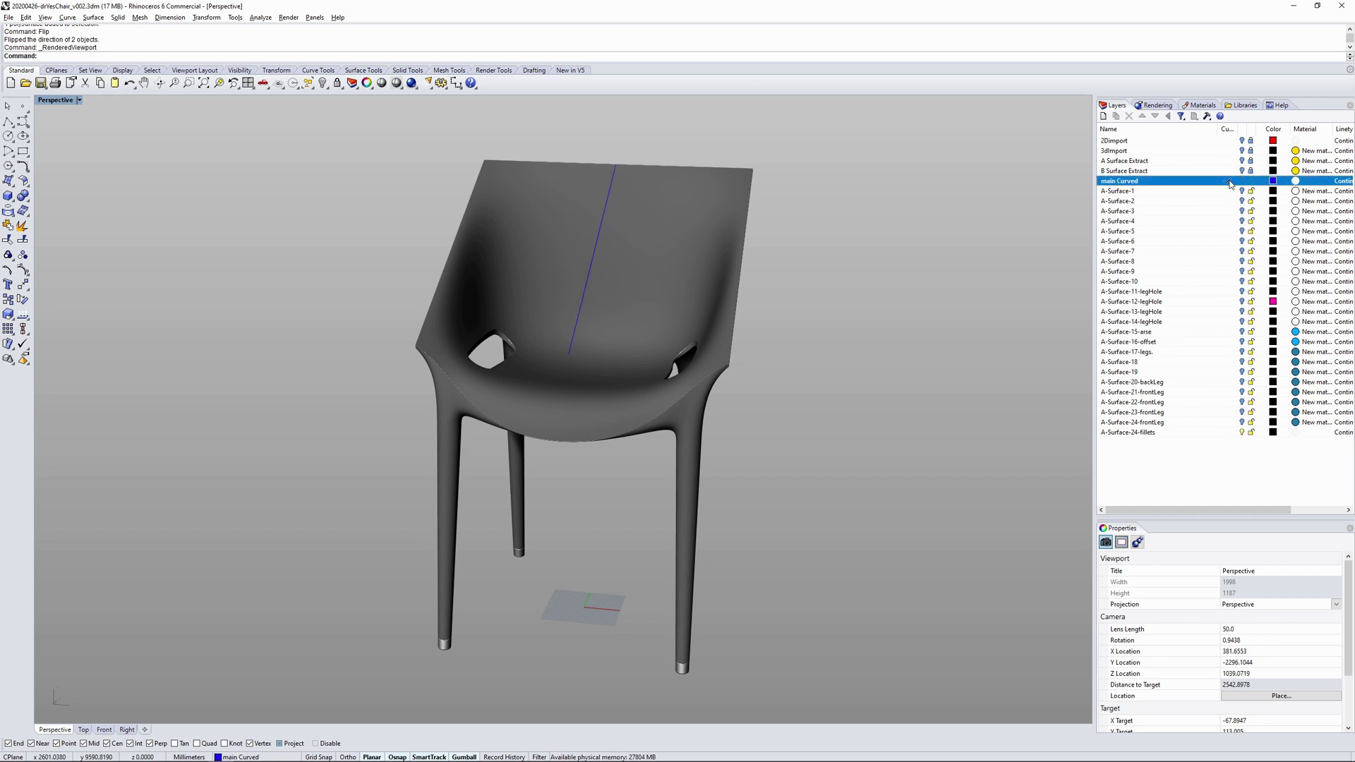
left_click(1242, 434)
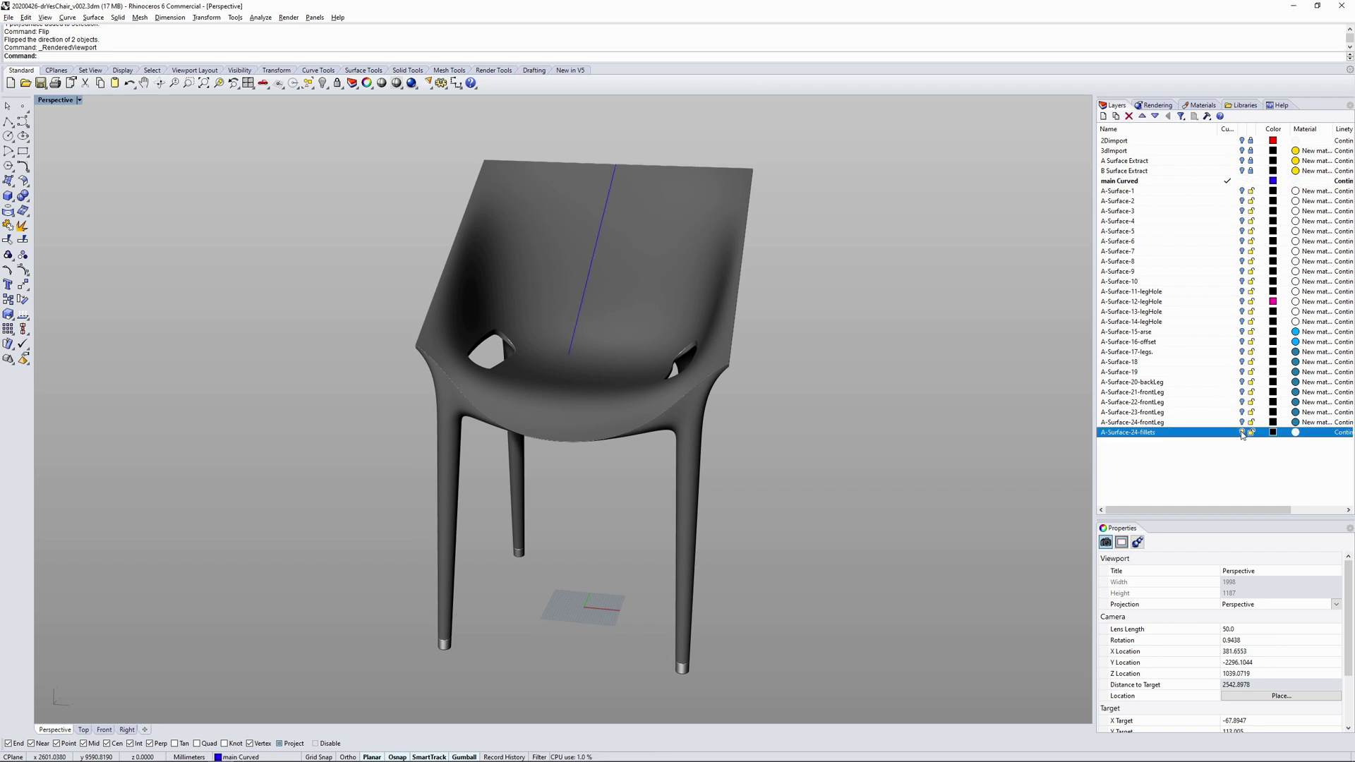
right_click_drag(635, 381, 1046, 246)
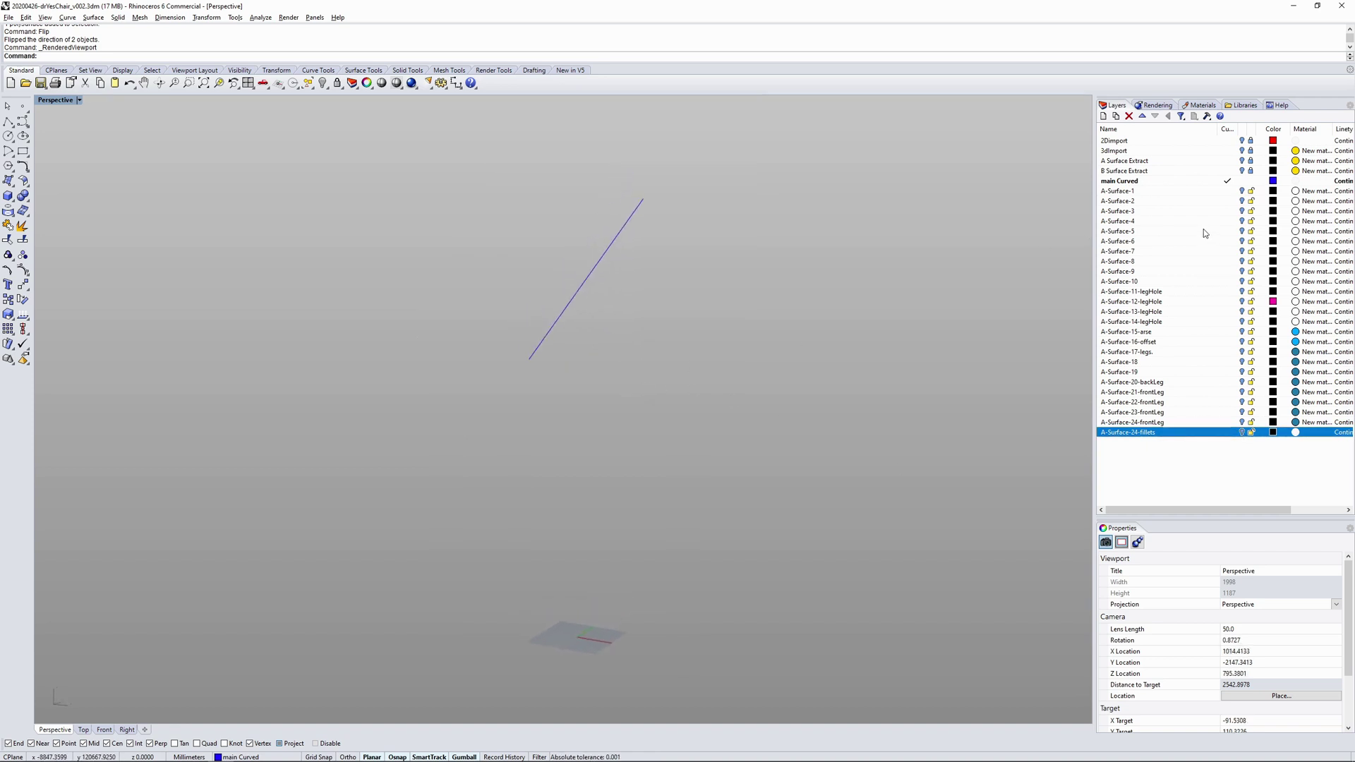
key("Return")
- Make A-Surface-1 the current layer, hide main Curved, and frame its surface in Shaded display mode
left_click(1229, 191)
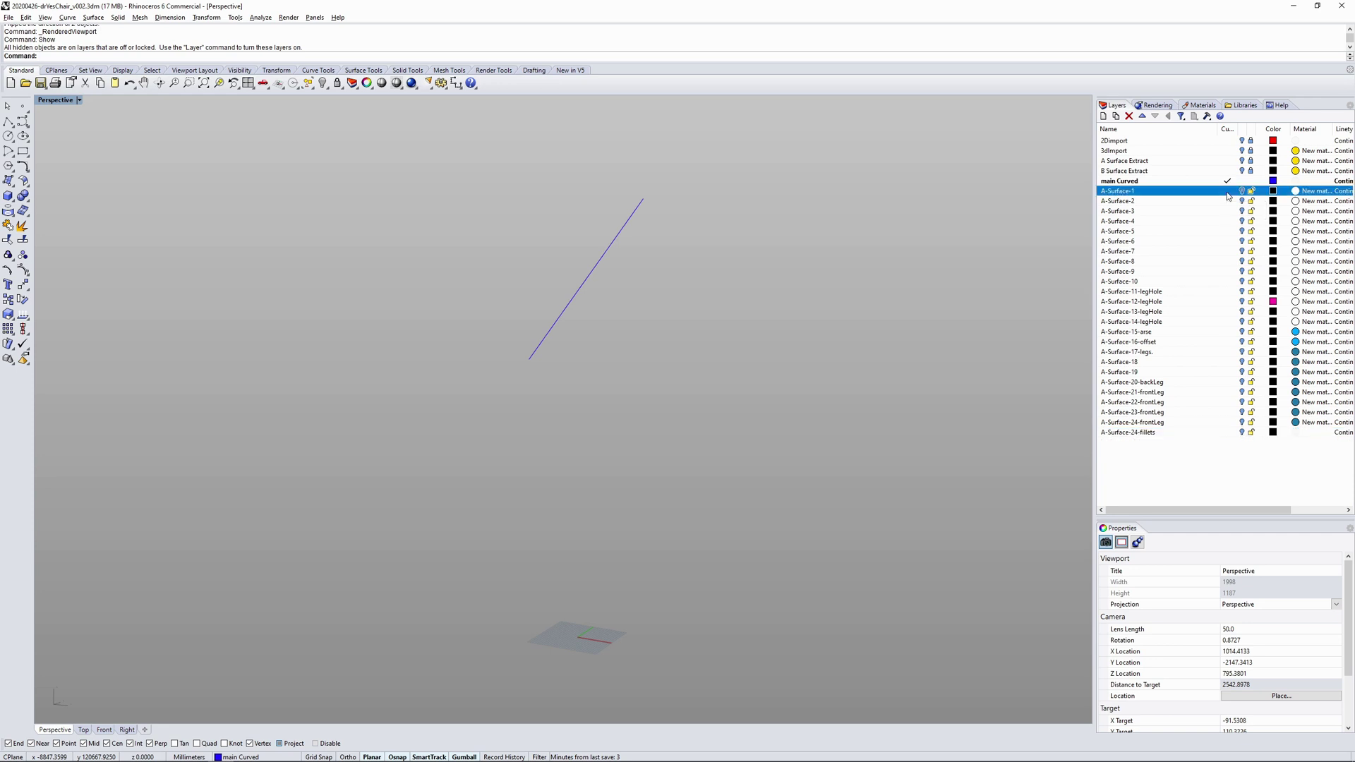
left_click(1242, 182)
mouse_move(671, 308)
right_mouse_down()
mouse_move(615, 331)
mouse_move(607, 315)
mouse_move(553, 324)
mouse_move(598, 305)
mouse_move(593, 341)
mouse_move(612, 344)
right_mouse_up()
left_click(662, 322)
left_click(596, 310)
type("zs")
key("Return")
key("Escape")
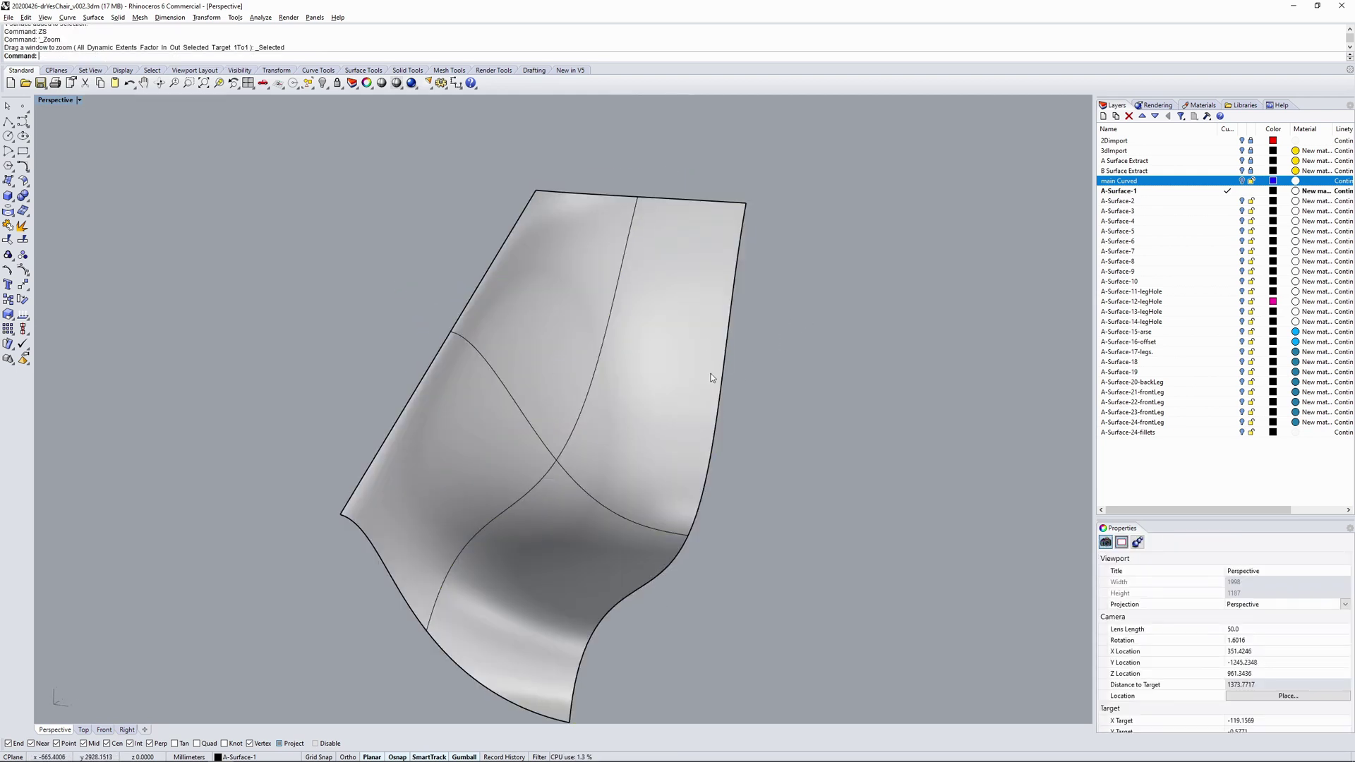
- Read the object description of the A-Surface-1 surface with the What command, and close it
left_click(619, 373)
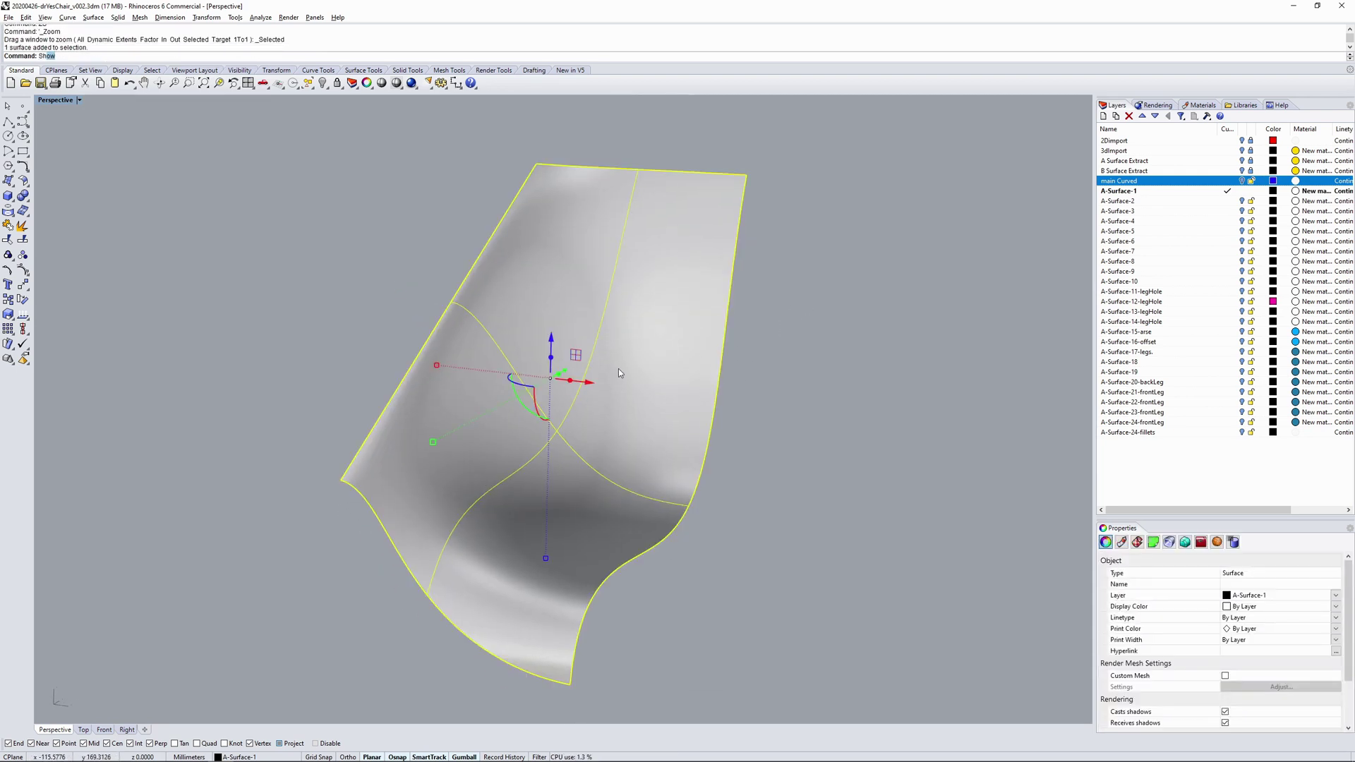
key("Return")
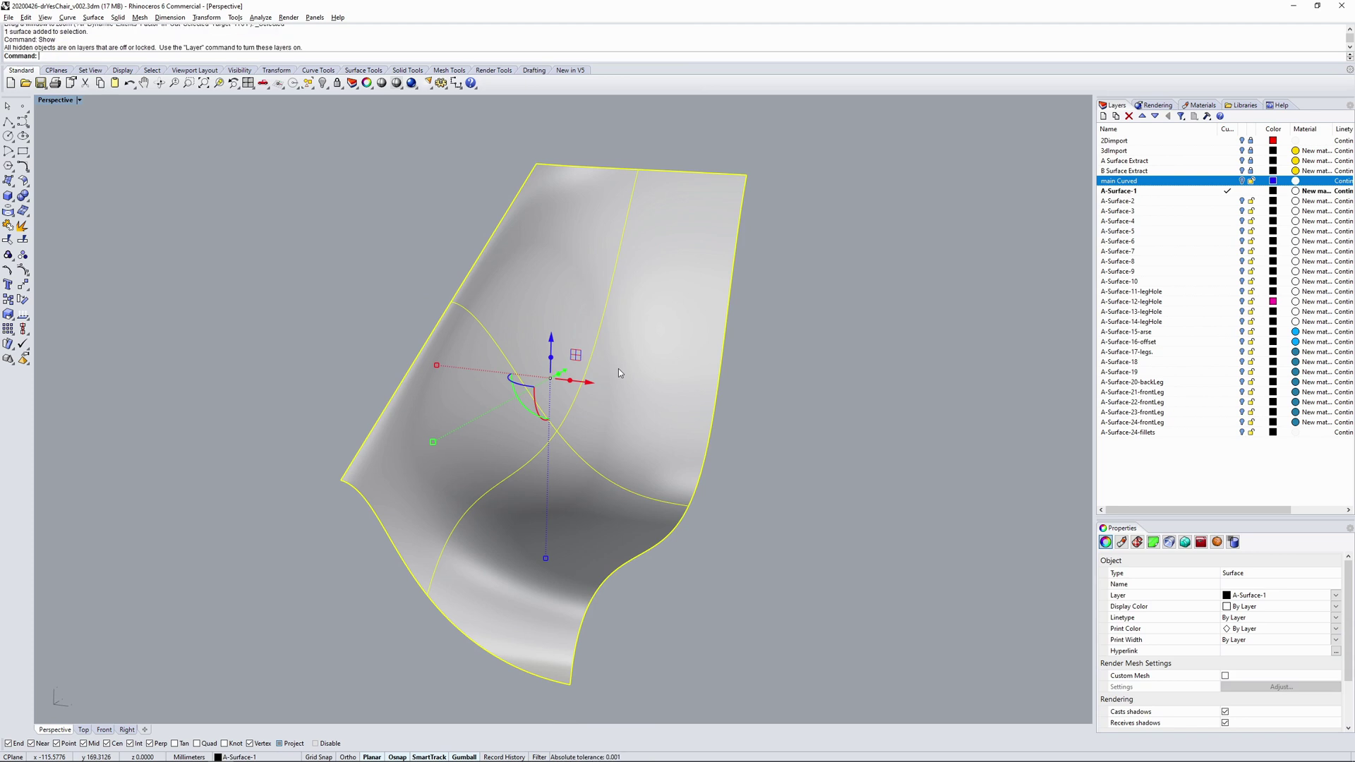
type("What")
key("Return")
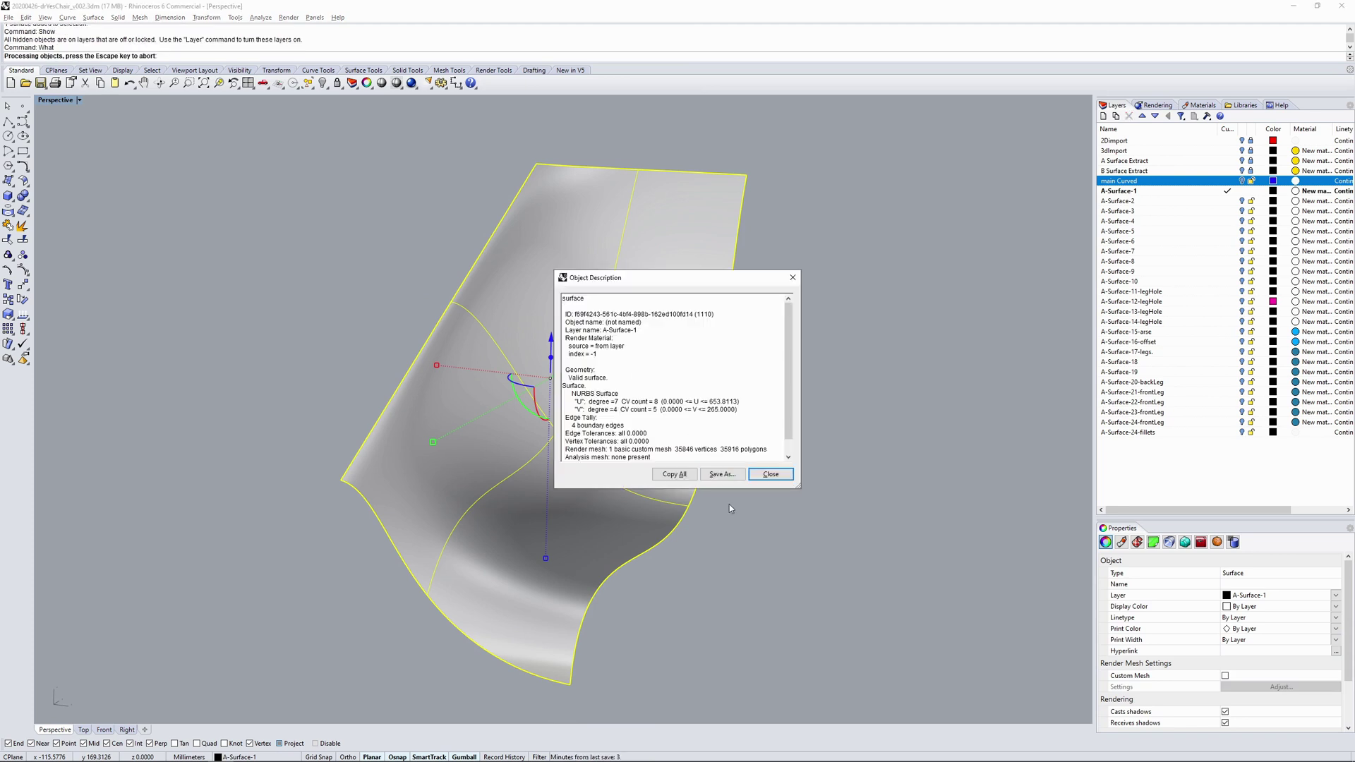
left_click(777, 477)
- Show the surface's control points in Wireframe display mode and inspect the control cage from several angles
key("F10")
right_click_drag(753, 553, 605, 344)
middle_click(547, 381)
left_click(577, 370)
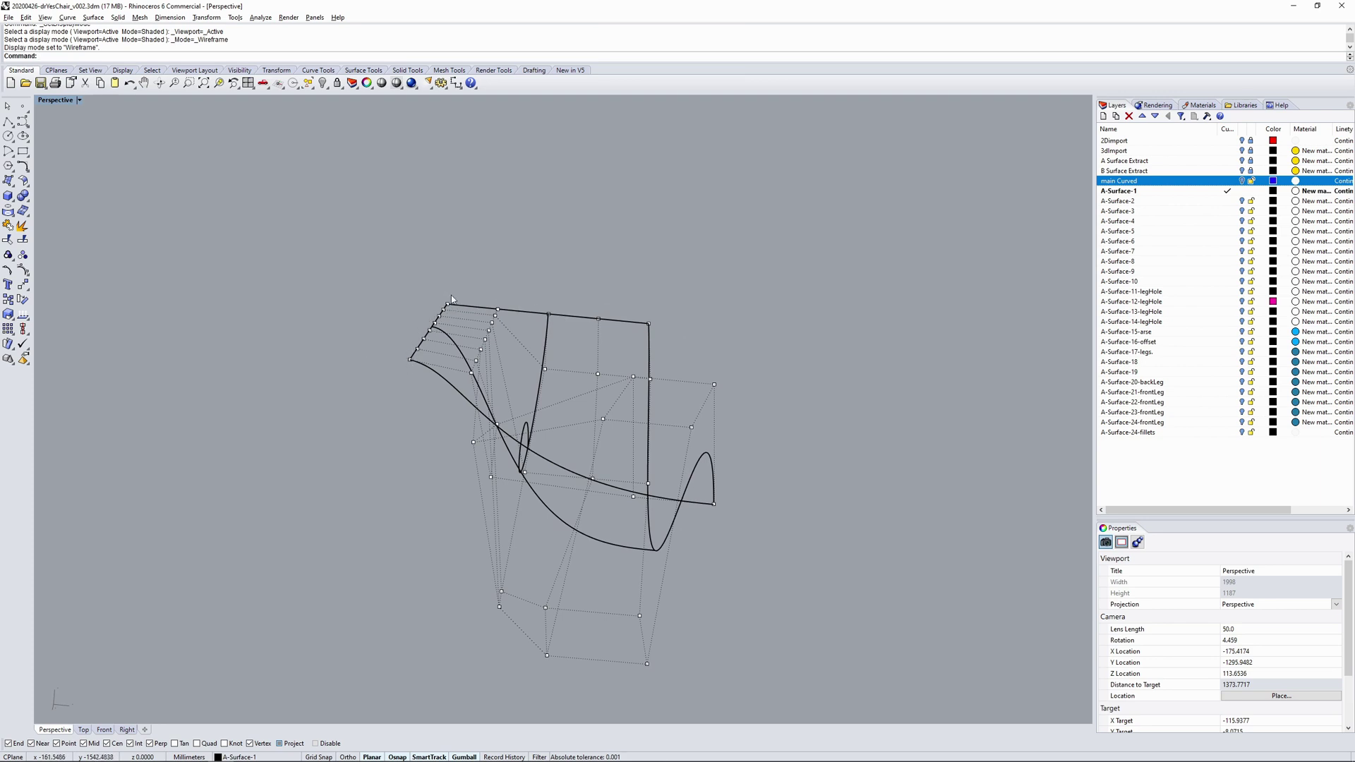
right_click_drag(462, 301, 408, 337)
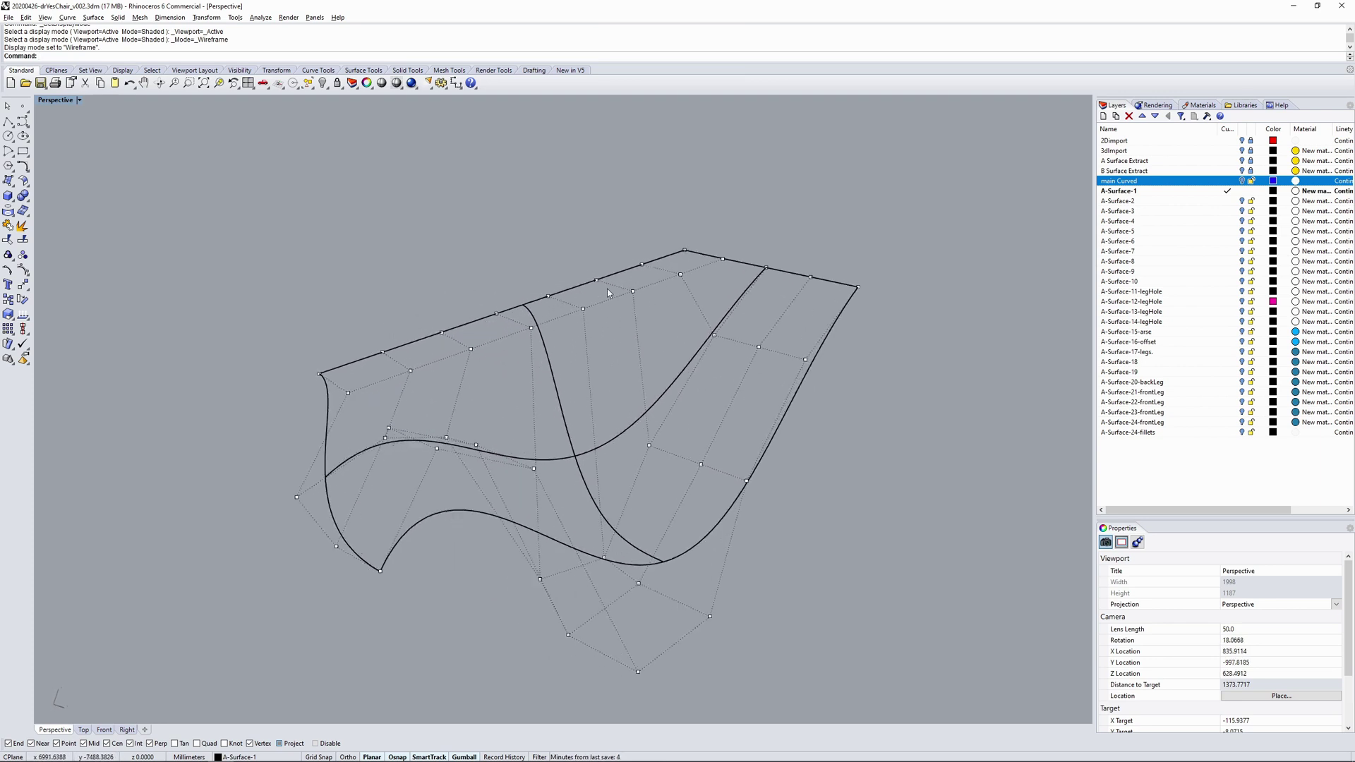
right_click_drag(342, 358, 417, 516)
right_click_drag(642, 214, 510, 378)
scroll(505, 385, "down", 6)
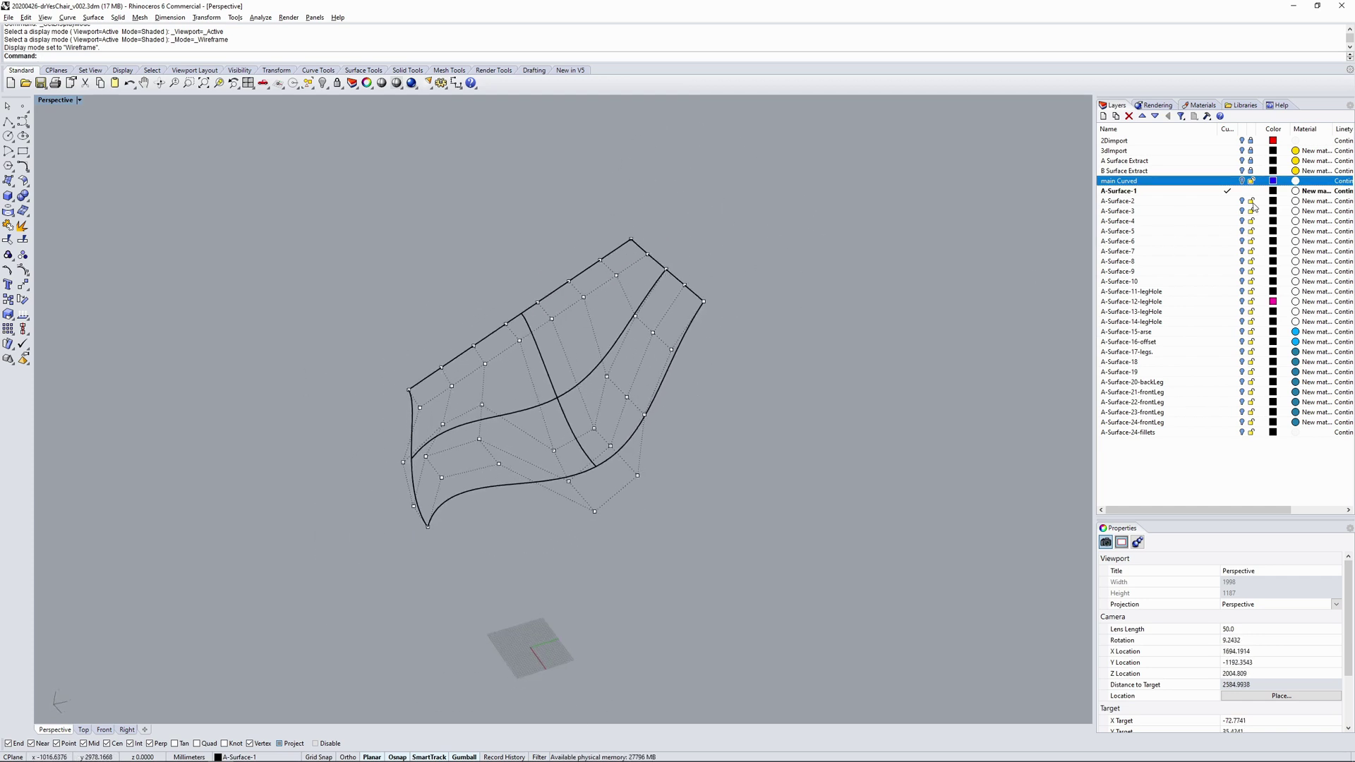
- Make A-Surface-2 the current layer, hide A-Surface-1, and return the viewport to Shaded display mode
left_click(1231, 203)
left_click(1242, 191)
mouse_move(745, 455)
right_mouse_down()
mouse_move(620, 411)
mouse_move(669, 418)
mouse_move(612, 449)
right_mouse_up()
middle_click(660, 418)
left_click(689, 405)
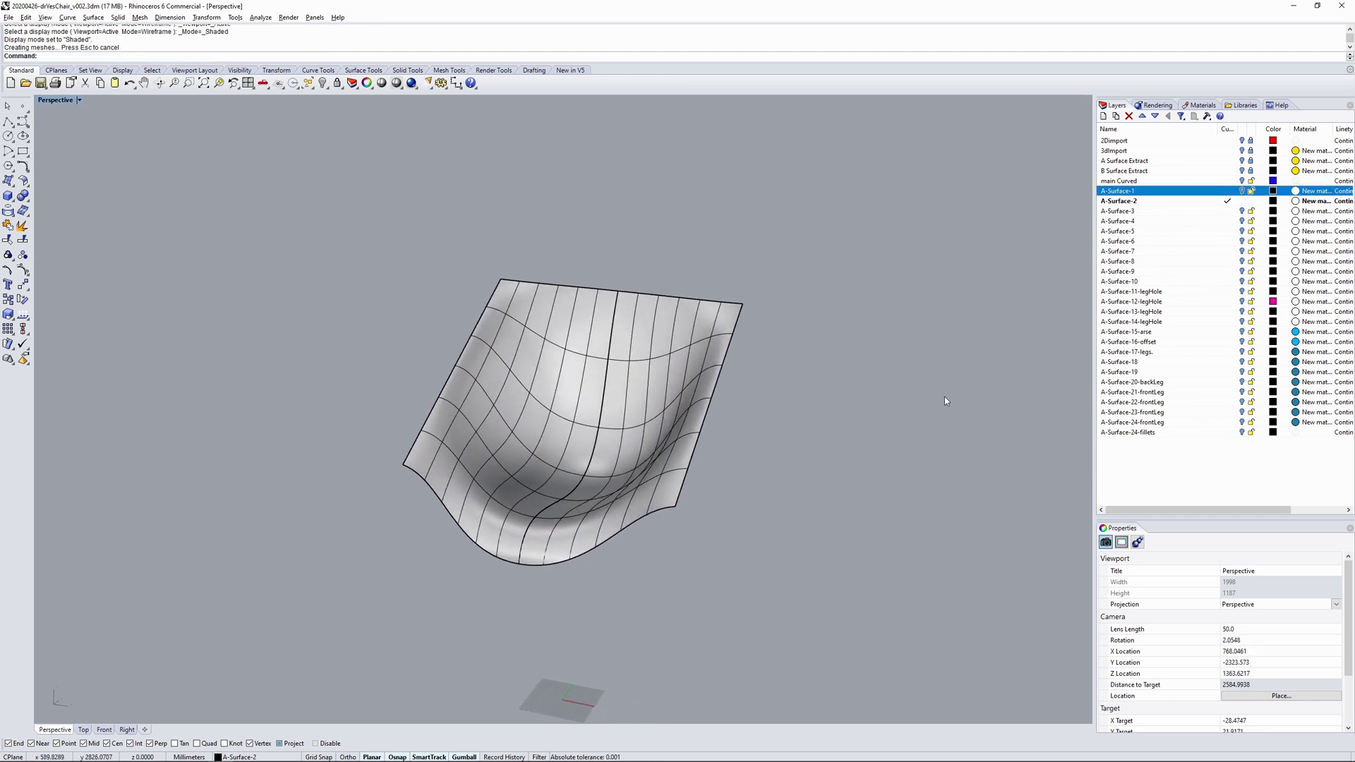
- Make A-Surface-3 and A-Surface-4 current in turn, hiding the preceding surface layer each time
left_click(1229, 212)
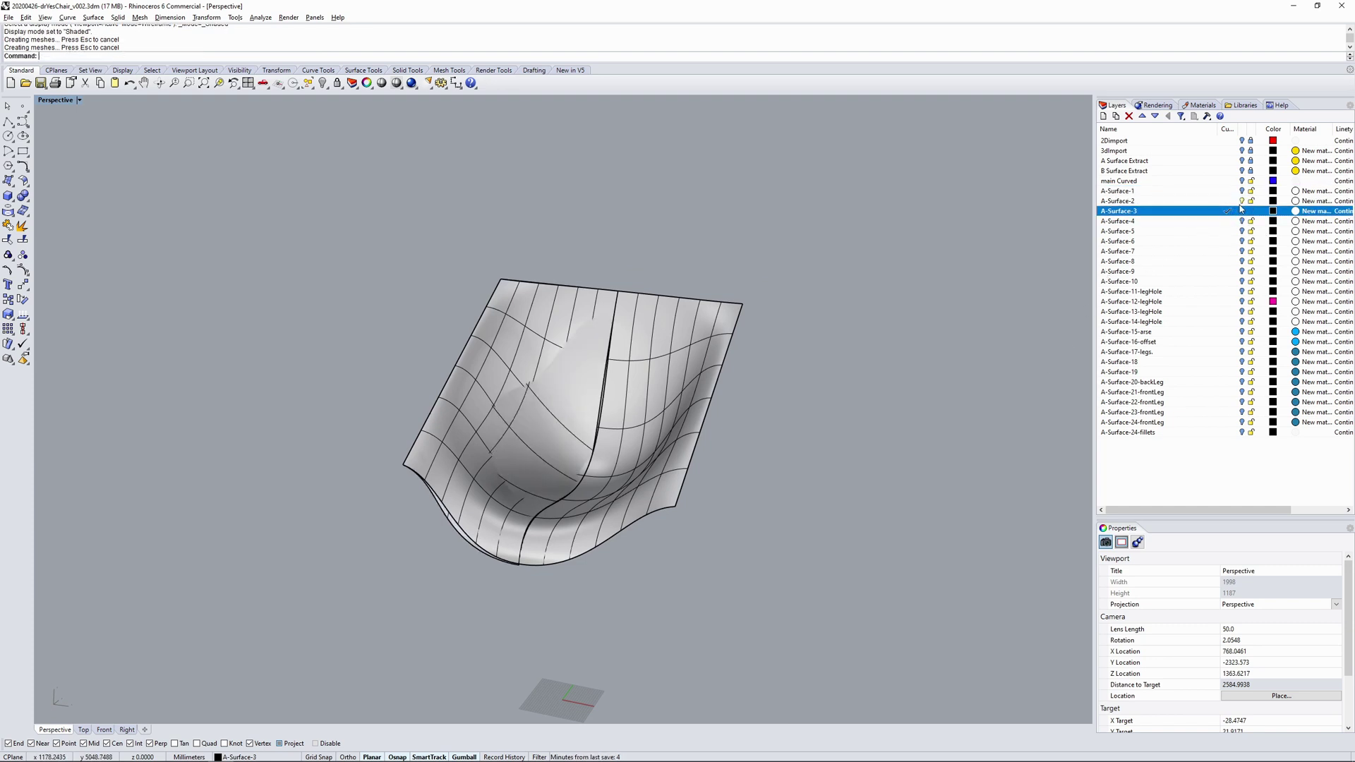
left_click(1243, 201)
right_click_drag(711, 437, 628, 432, "shift")
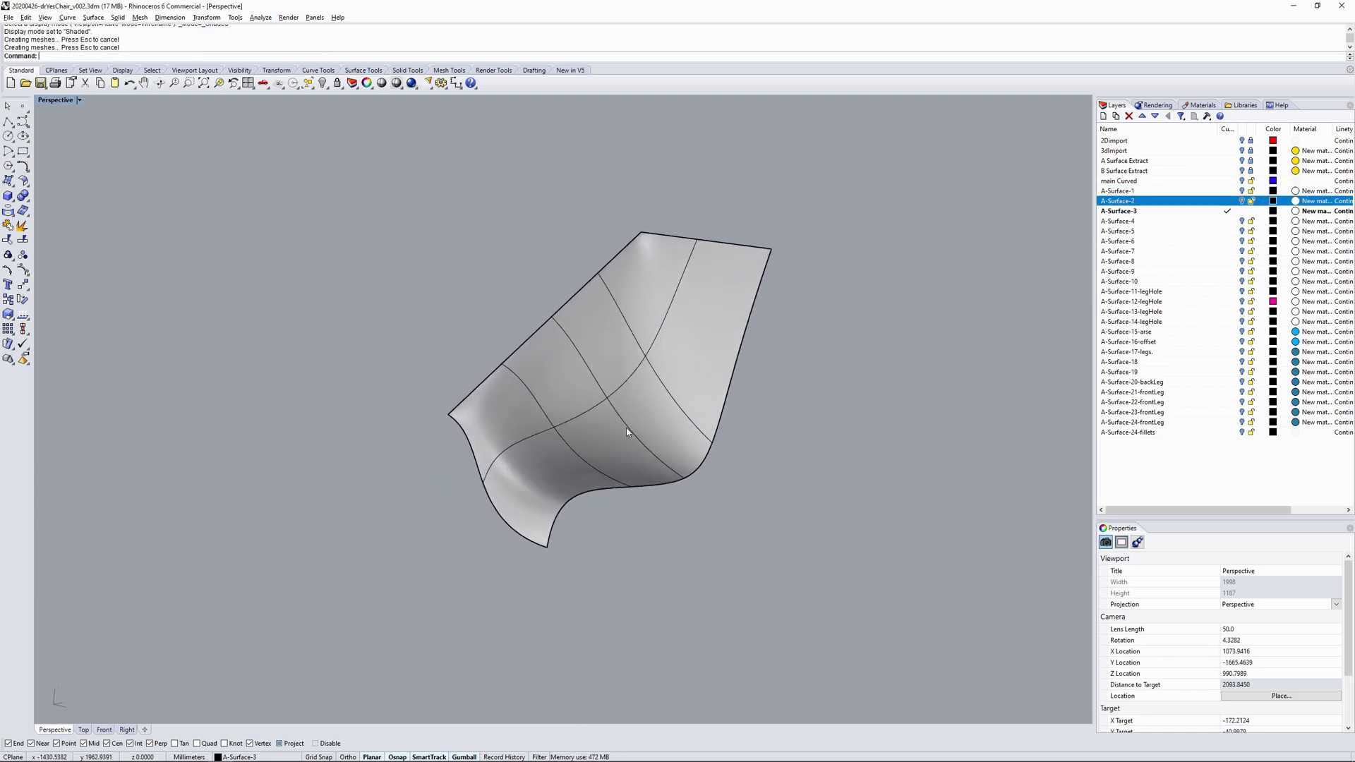
left_click(1228, 222)
right_click_drag(615, 434, 713, 424)
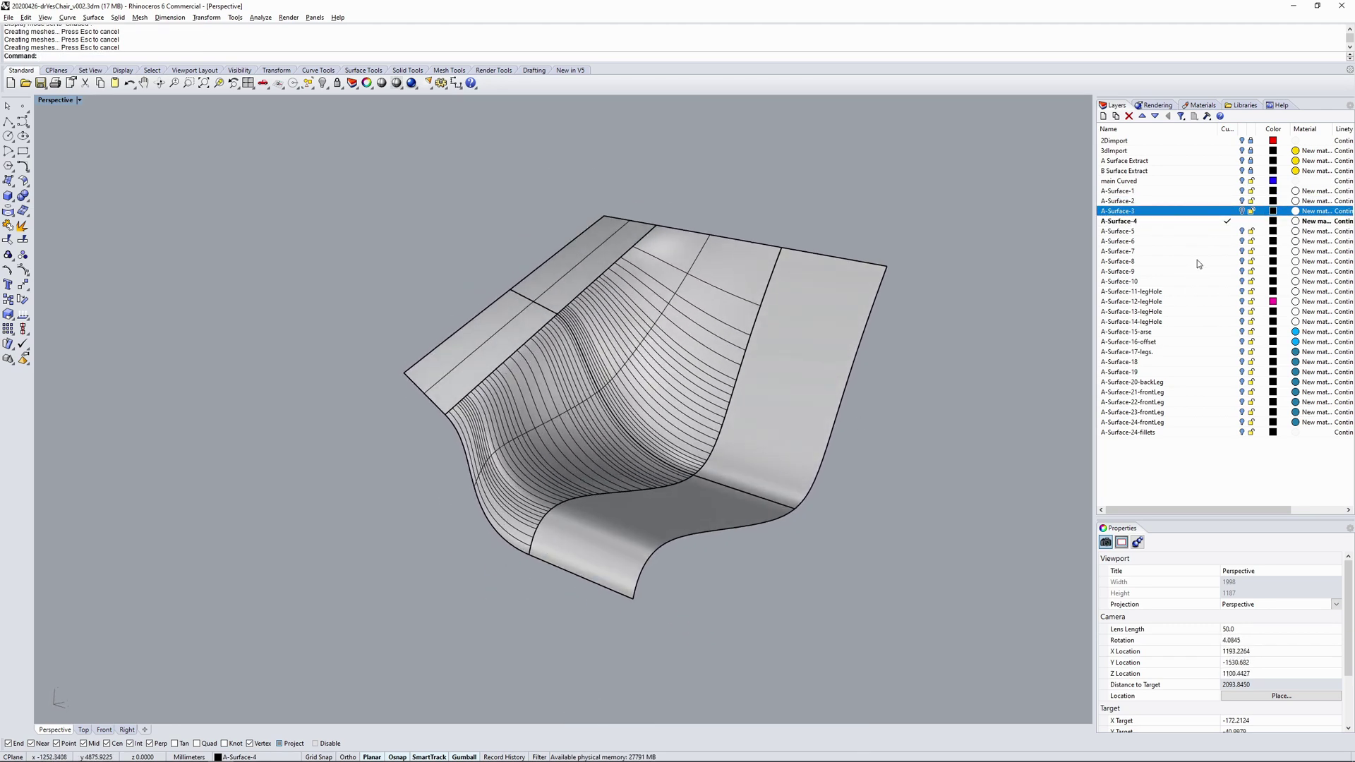
- Make A-Surface-5 current, hide A-Surface-4, and turn the control points of one seat half on and off for inspection
left_click(1228, 231)
left_click(1243, 222)
right_click_drag(775, 475, 714, 460)
left_click(590, 383)
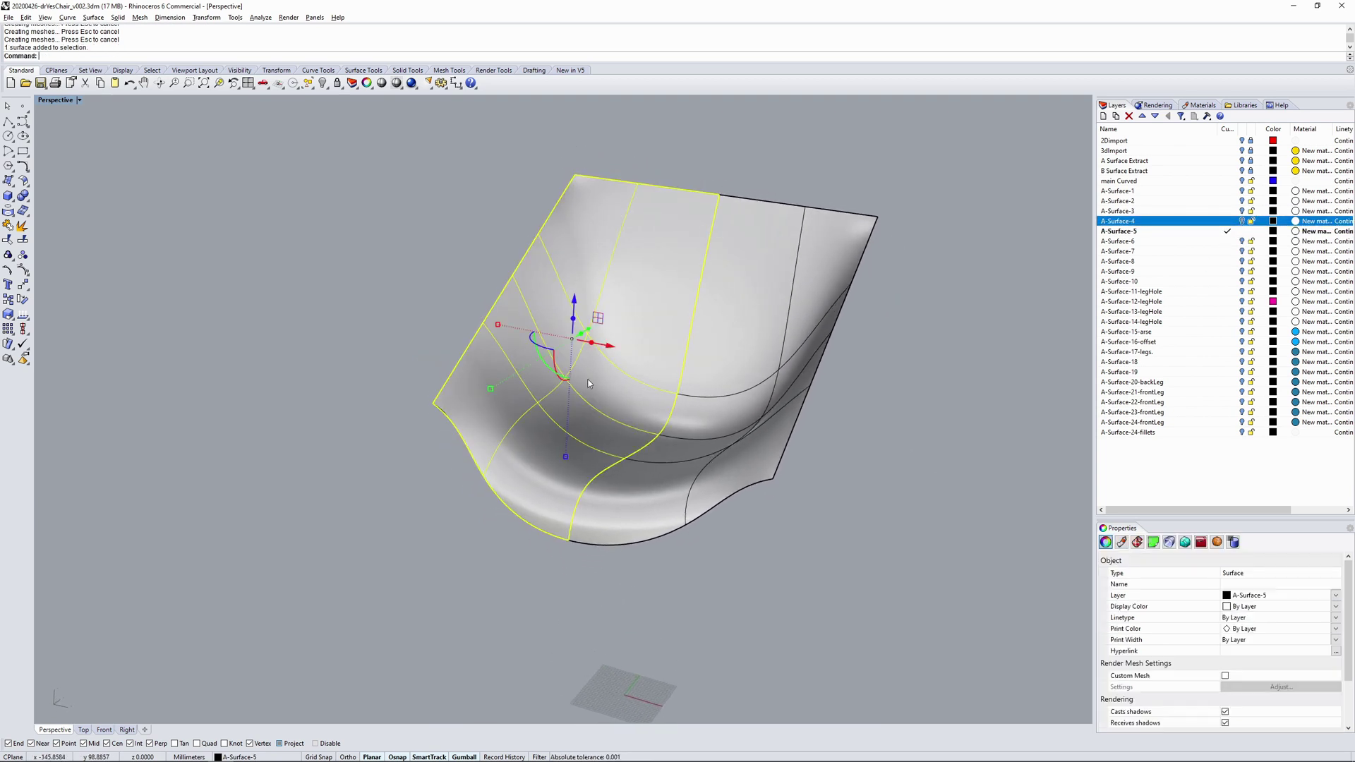
key("F10")
right_click_drag(590, 384, 612, 422)
right_click(612, 421)
key("F11")
- Make A-Surface-6 the current layer and hide A-Surface-5 to view the revised seat surface
left_click(1242, 242)
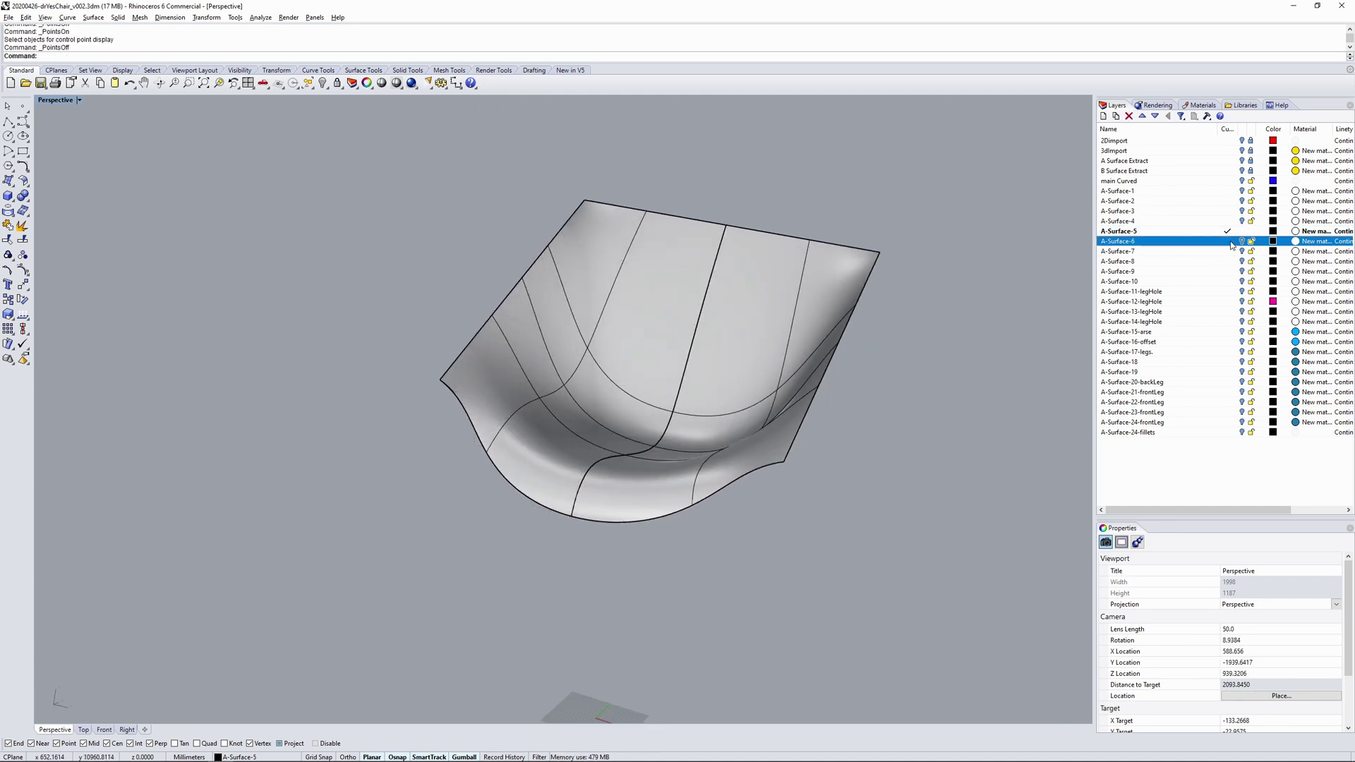
left_click(1242, 232)
right_click_drag(680, 394, 713, 420)
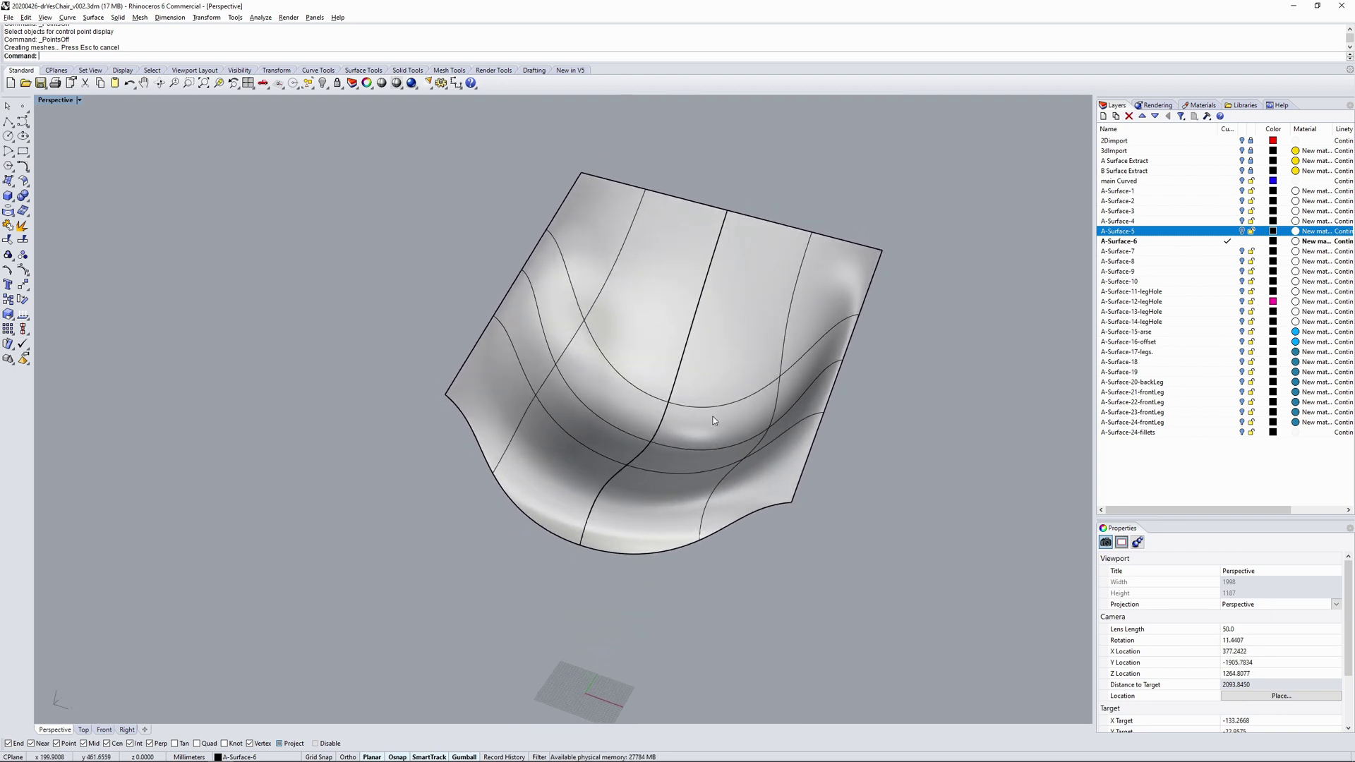
- Make A-Surface-7, A-Surface-8 and A-Surface-9 current in turn, hiding the preceding surface layer each time
left_click(1228, 251)
left_click(1242, 241)
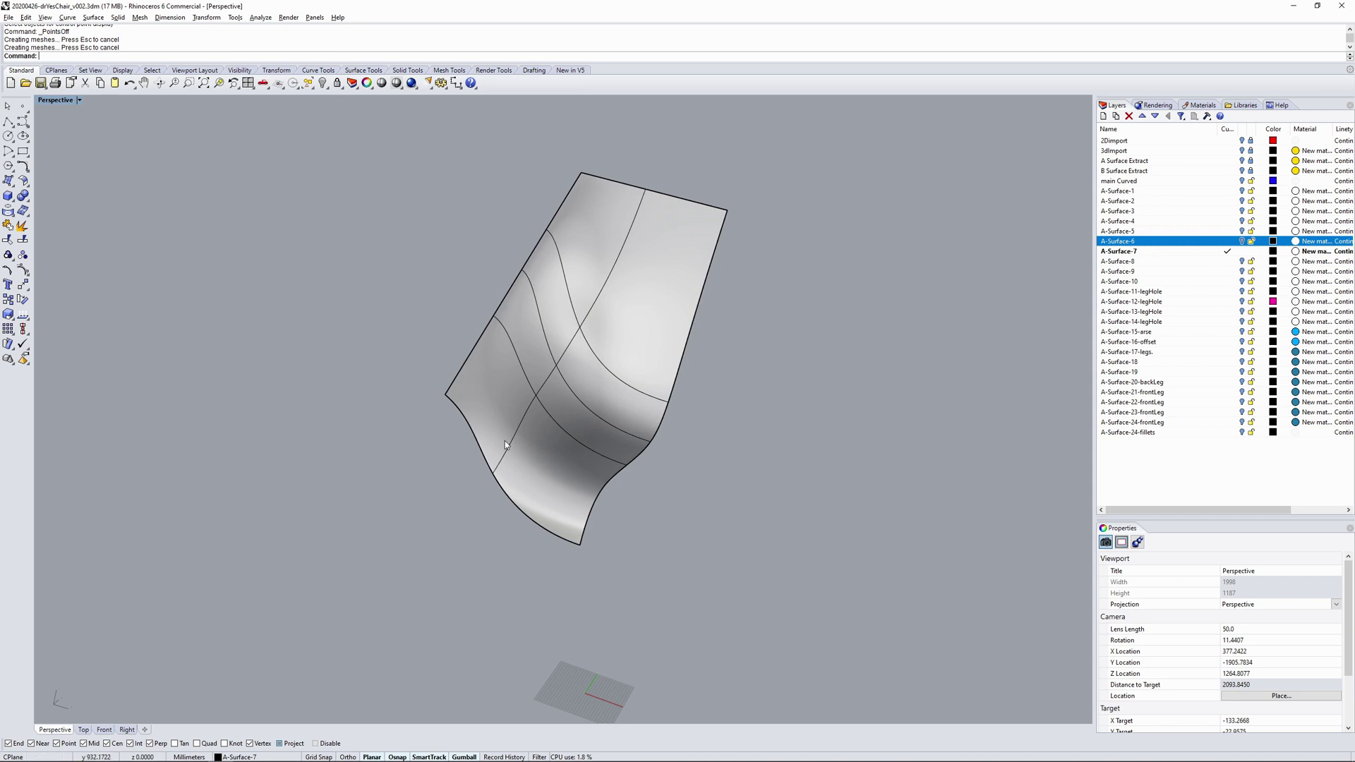
left_click(1229, 261)
left_click(1242, 251)
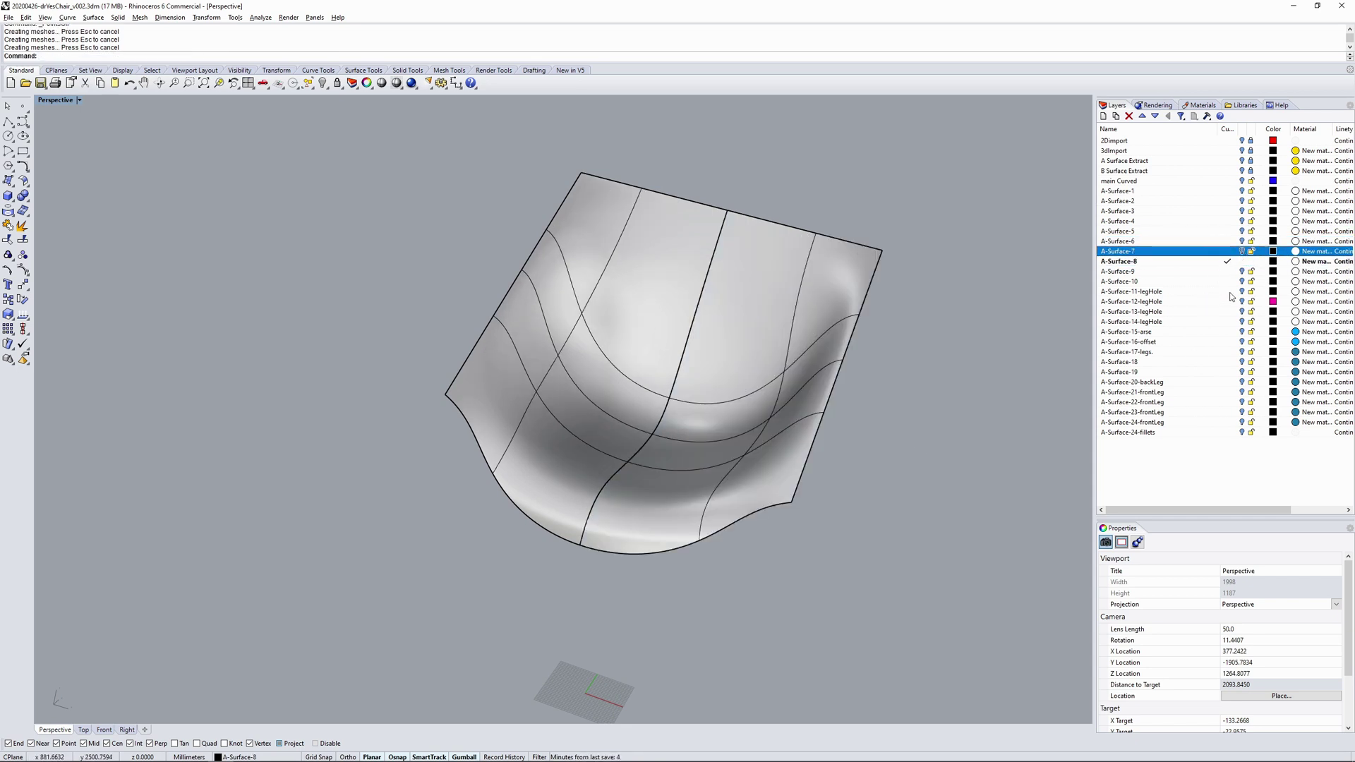
left_click(1229, 271)
left_click(1242, 261)
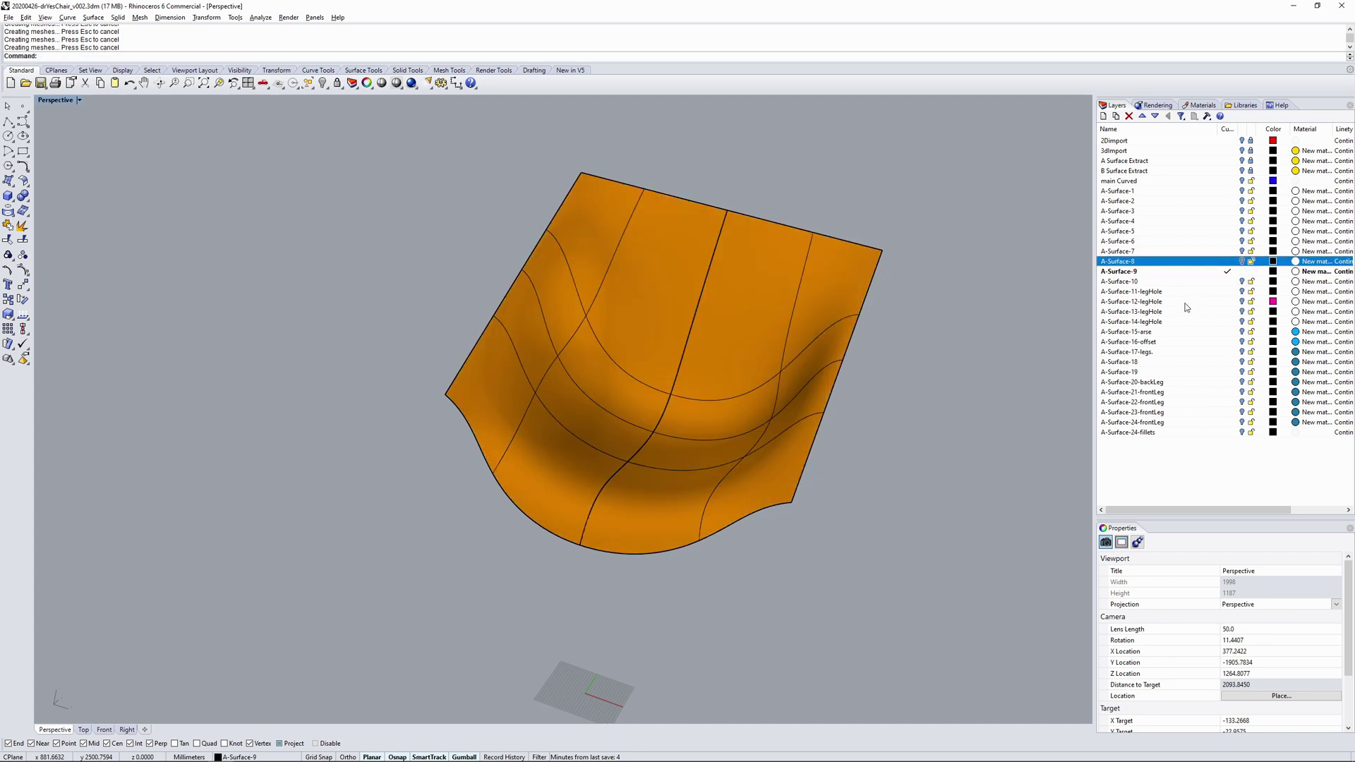
right_click_drag(959, 309, 988, 280, "shift")
- Make A-Surface-10 the current layer and hide A-Surface-9
left_click(1228, 281)
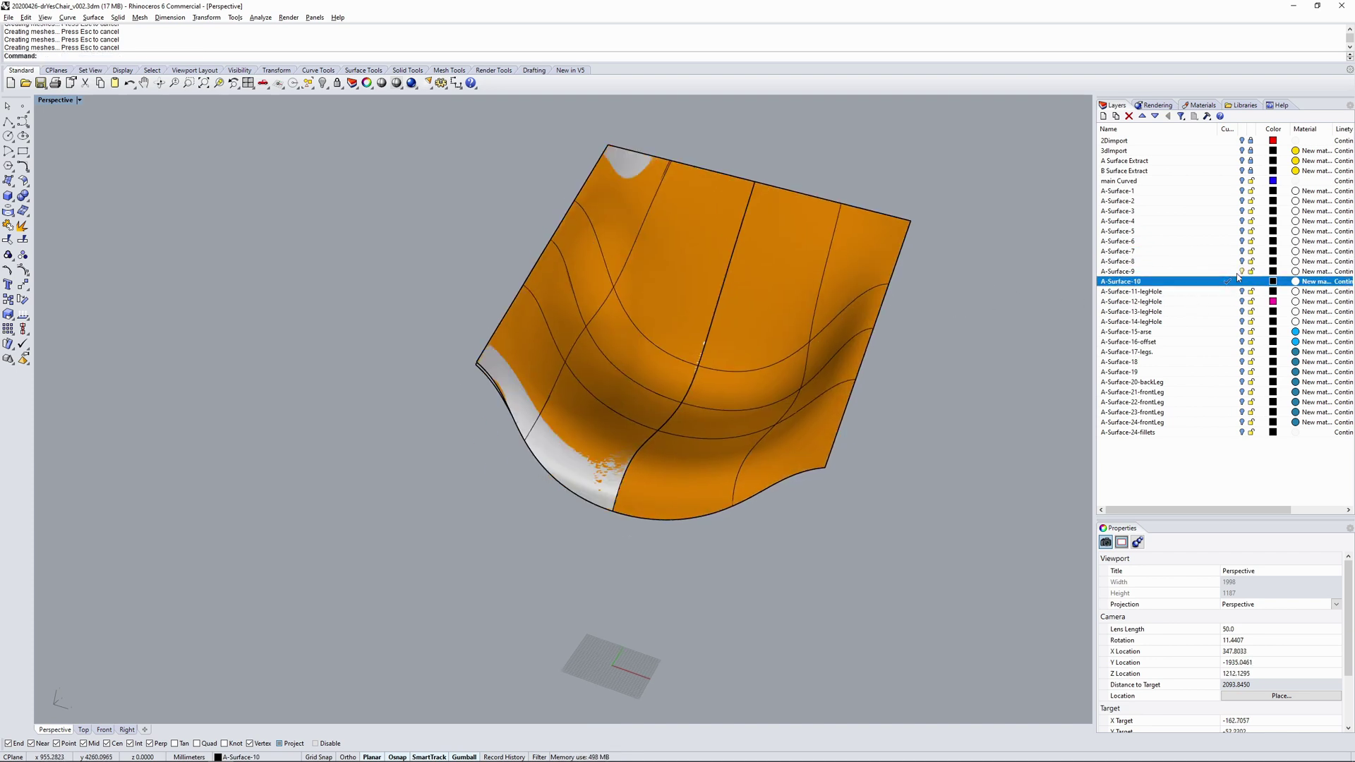
left_click(1242, 271)
right_click_drag(621, 321, 736, 439)
- Run a Zebra analysis on the A-Surface-10 seat surface, inspect the stripes from several angles, and close it
left_click(752, 262)
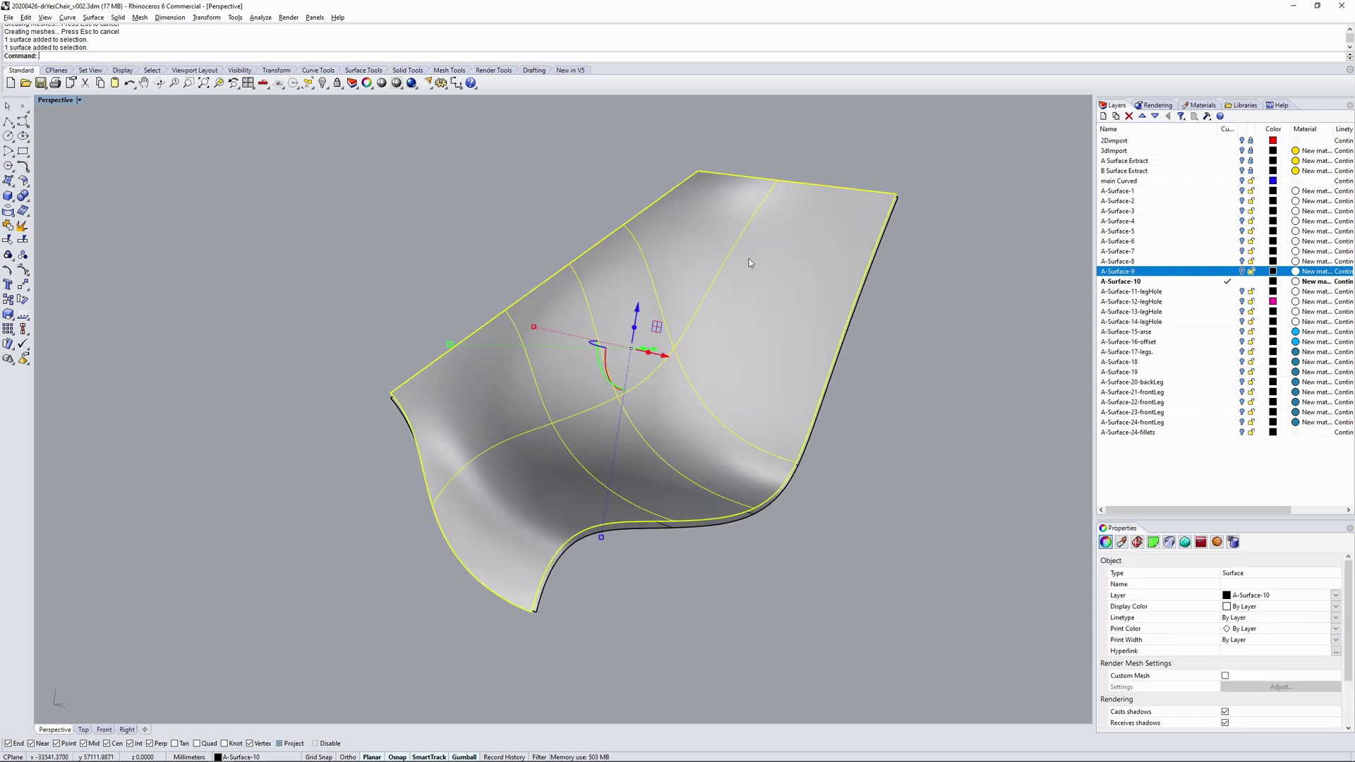
type("ZEB")
key("Return")
left_click(858, 341)
right_click_drag(749, 385, 735, 316)
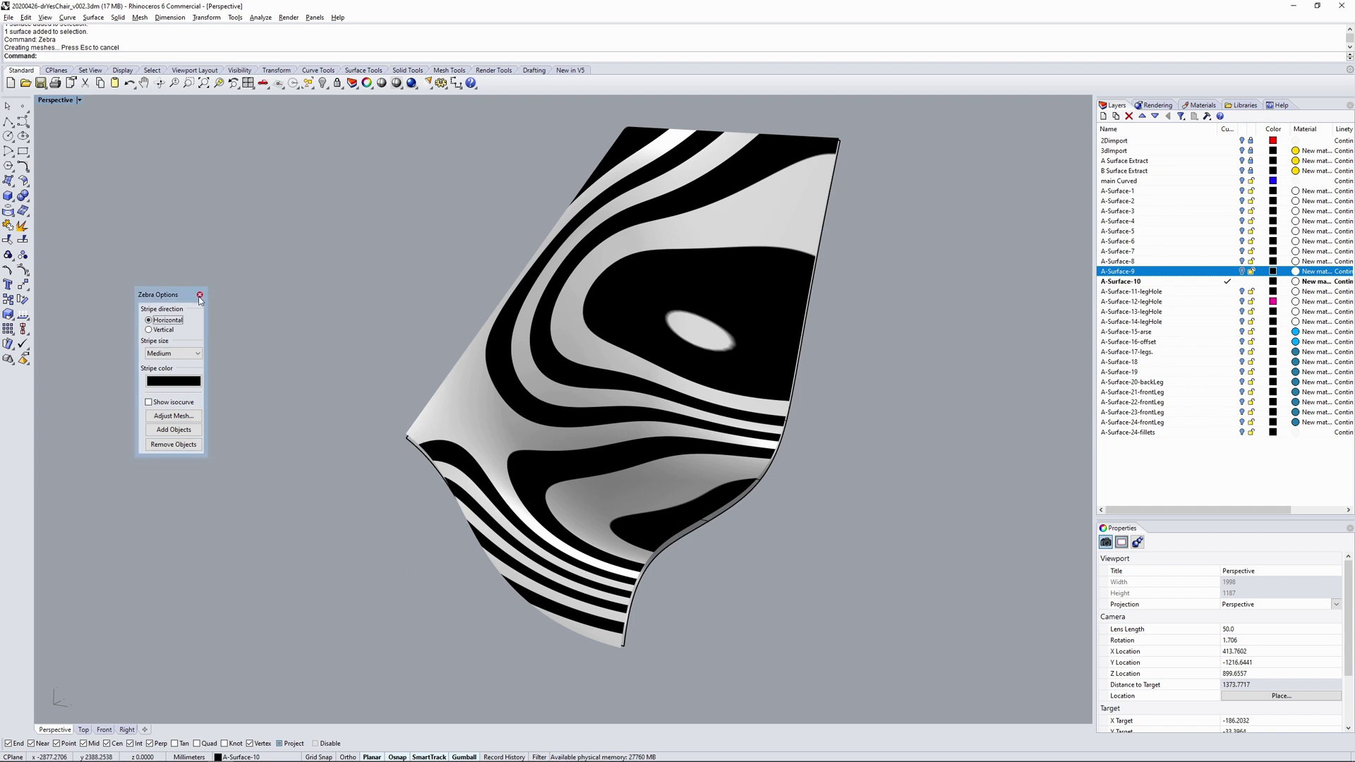
right_click_drag(657, 480, 485, 456)
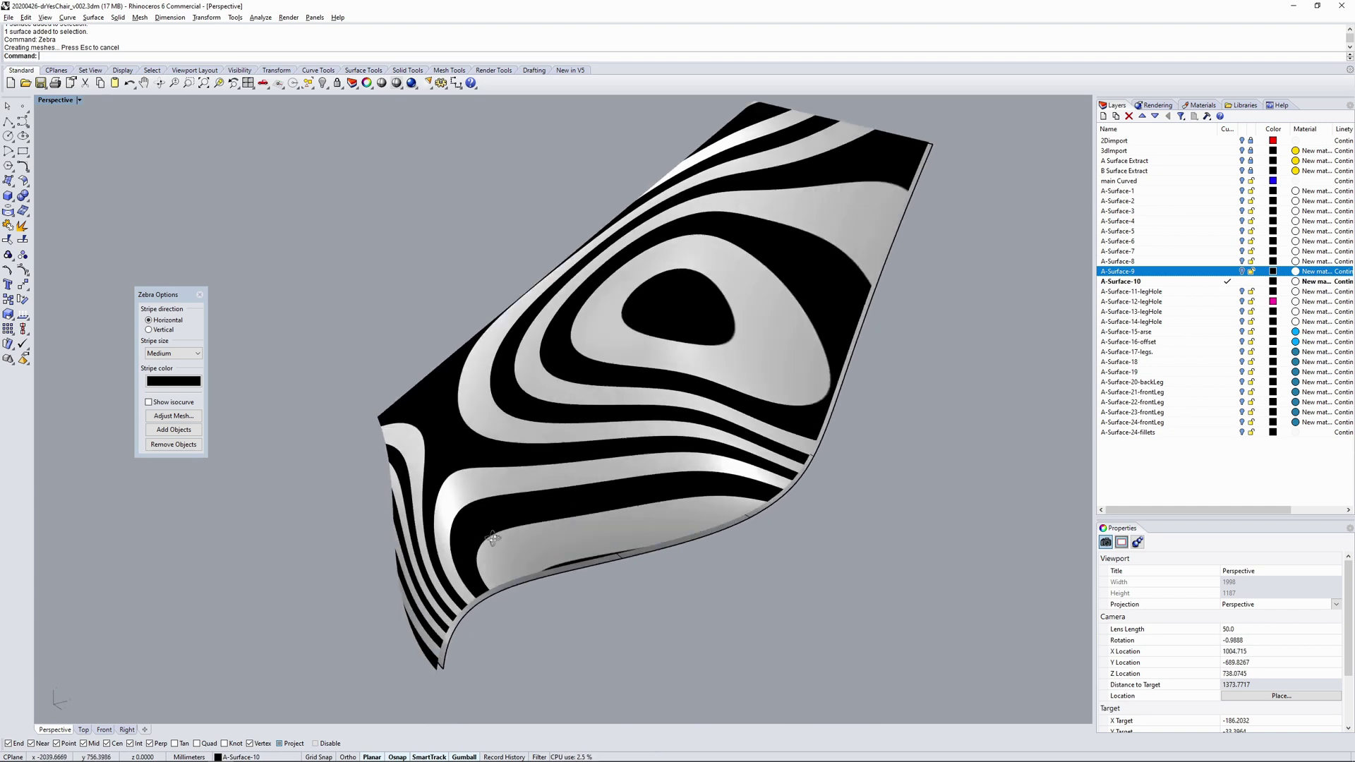
right_click_drag(495, 541, 326, 445)
left_click(200, 295)
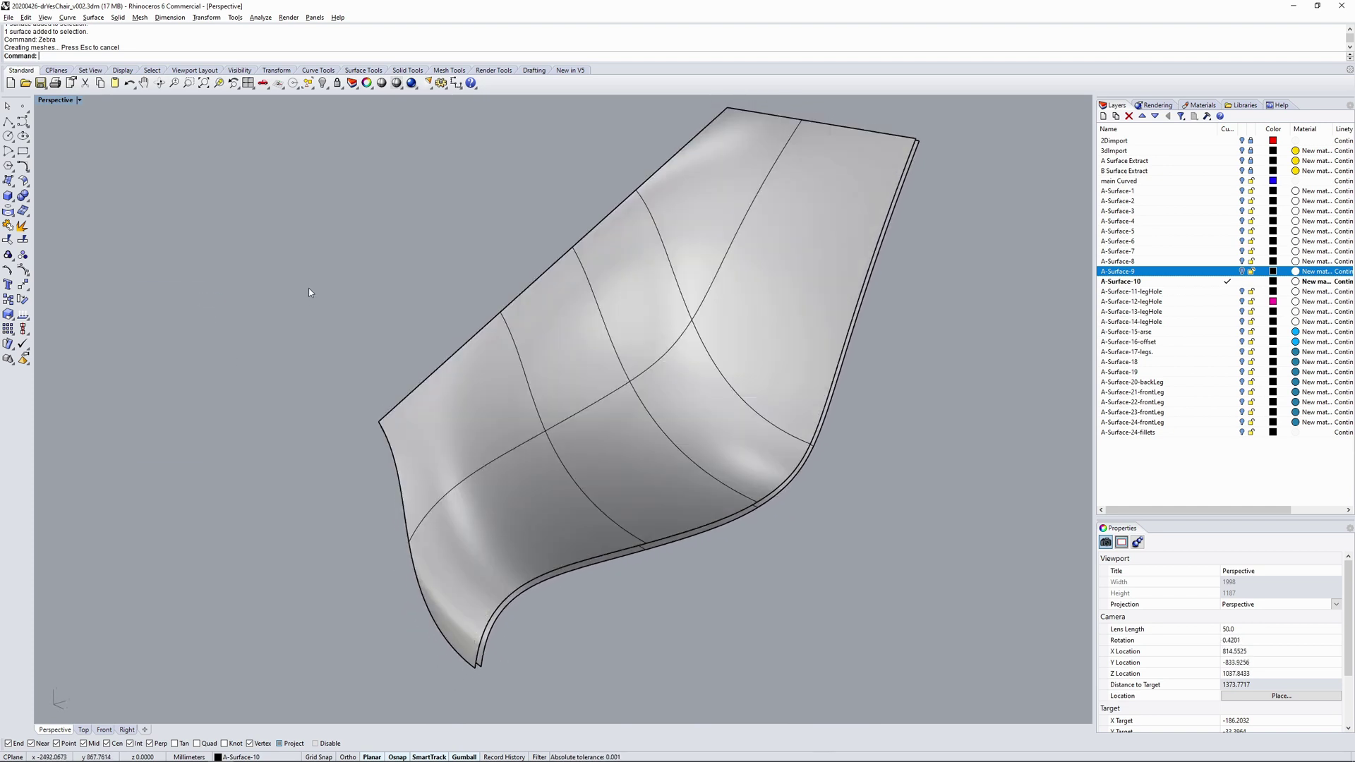
- Make A-Surface-11-legHole the current layer and hide A-Surface-10 to view the leg hole outline on the seat
right_click_drag(308, 287, 890, 338)
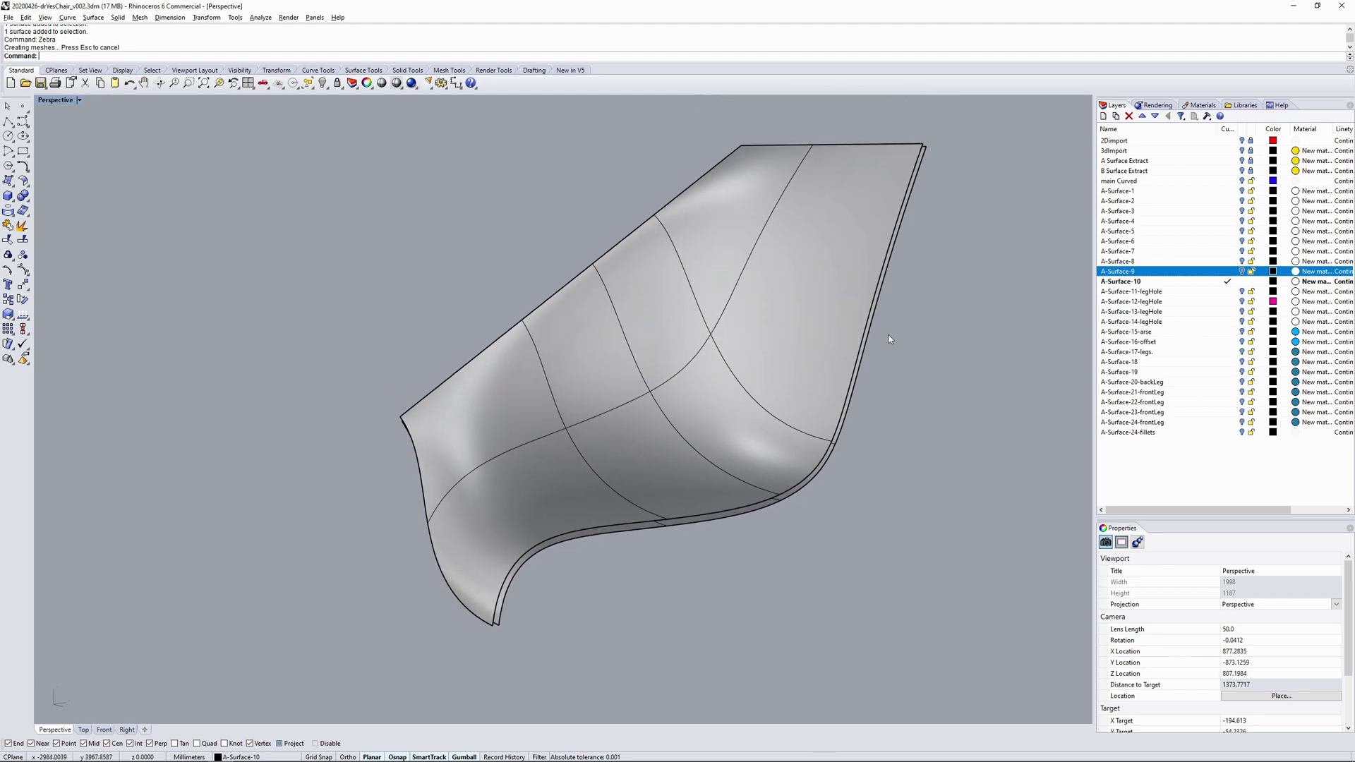
left_click(1227, 292)
left_click(1242, 282)
right_click_drag(494, 459, 642, 455)
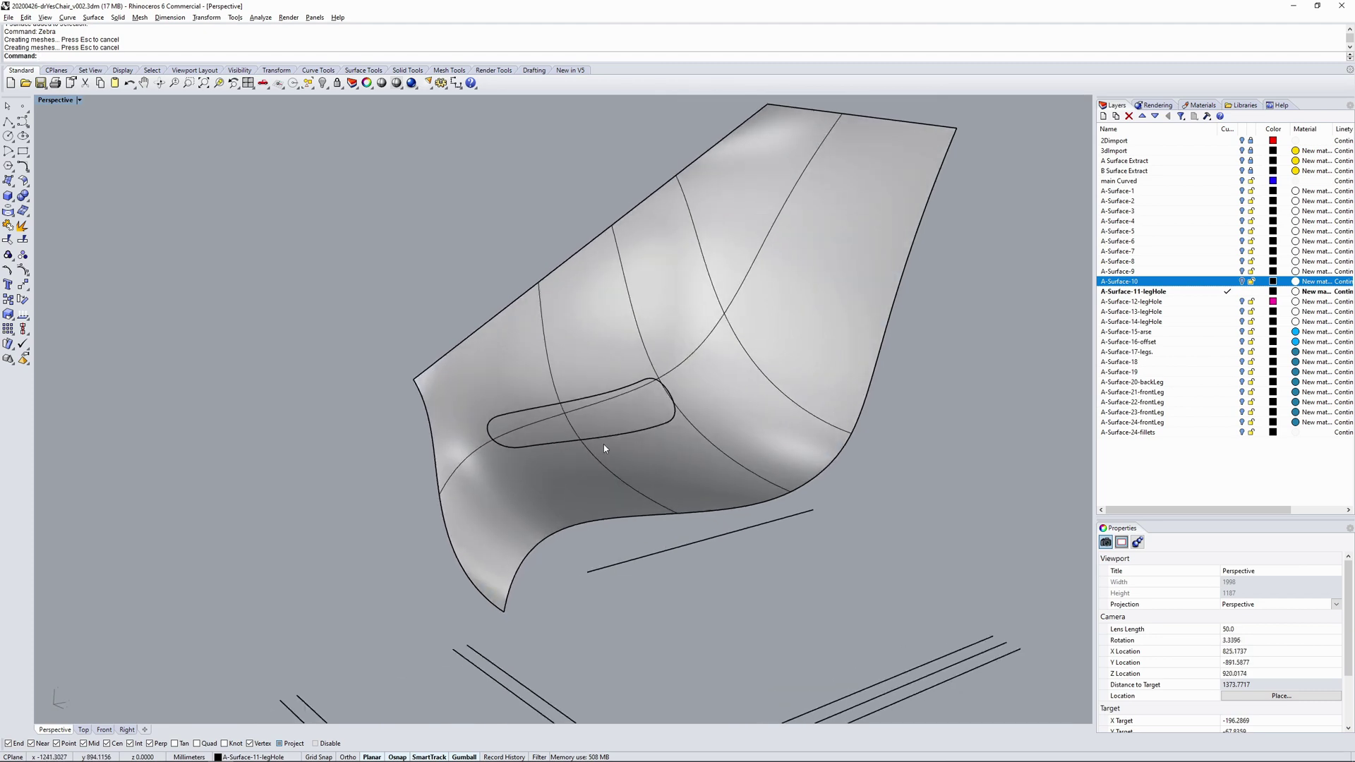
mouse_move(603, 444)
right_mouse_down()
mouse_move(607, 531)
mouse_move(611, 457)
right_mouse_up()
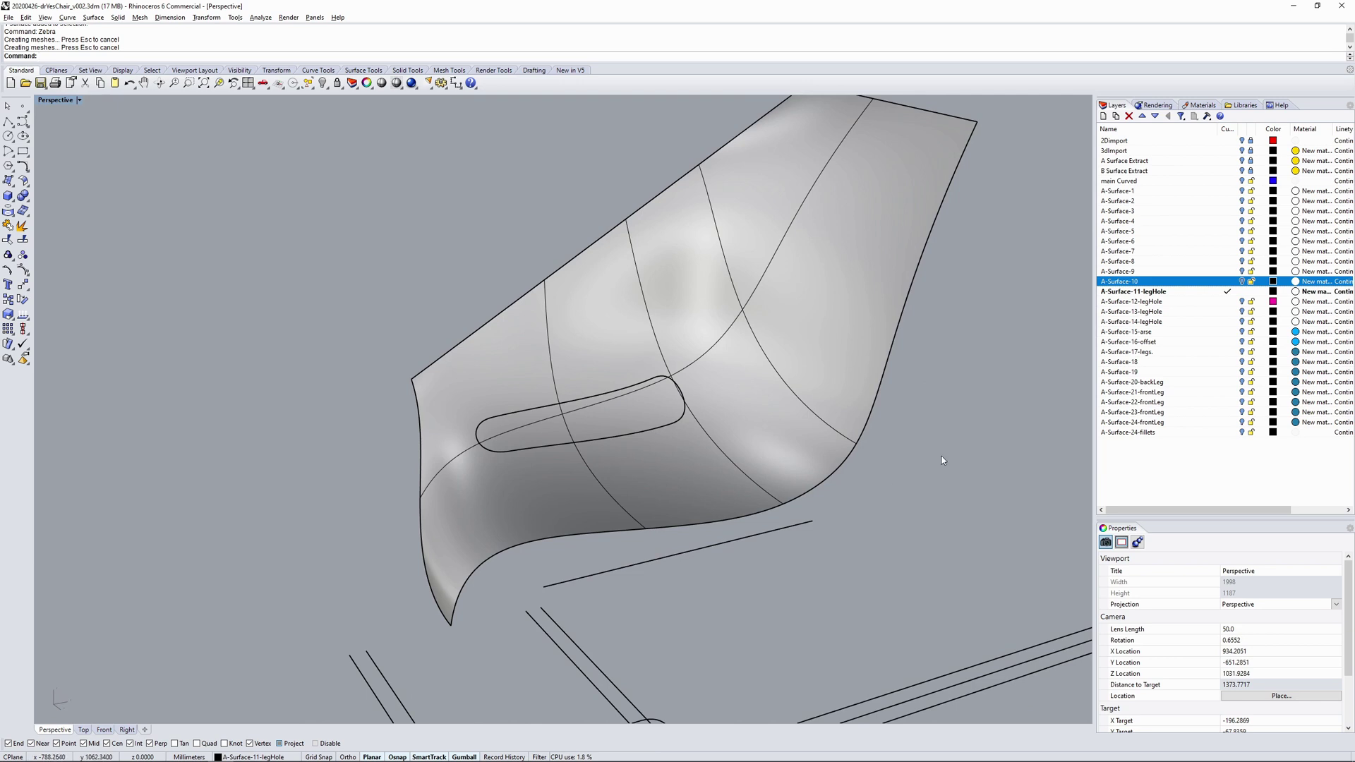
- Make A-Surface-12-legHole the current layer and hide A-Surface-11-legHole
left_click(1234, 302)
left_click(1242, 292)
right_click_drag(833, 420, 611, 630)
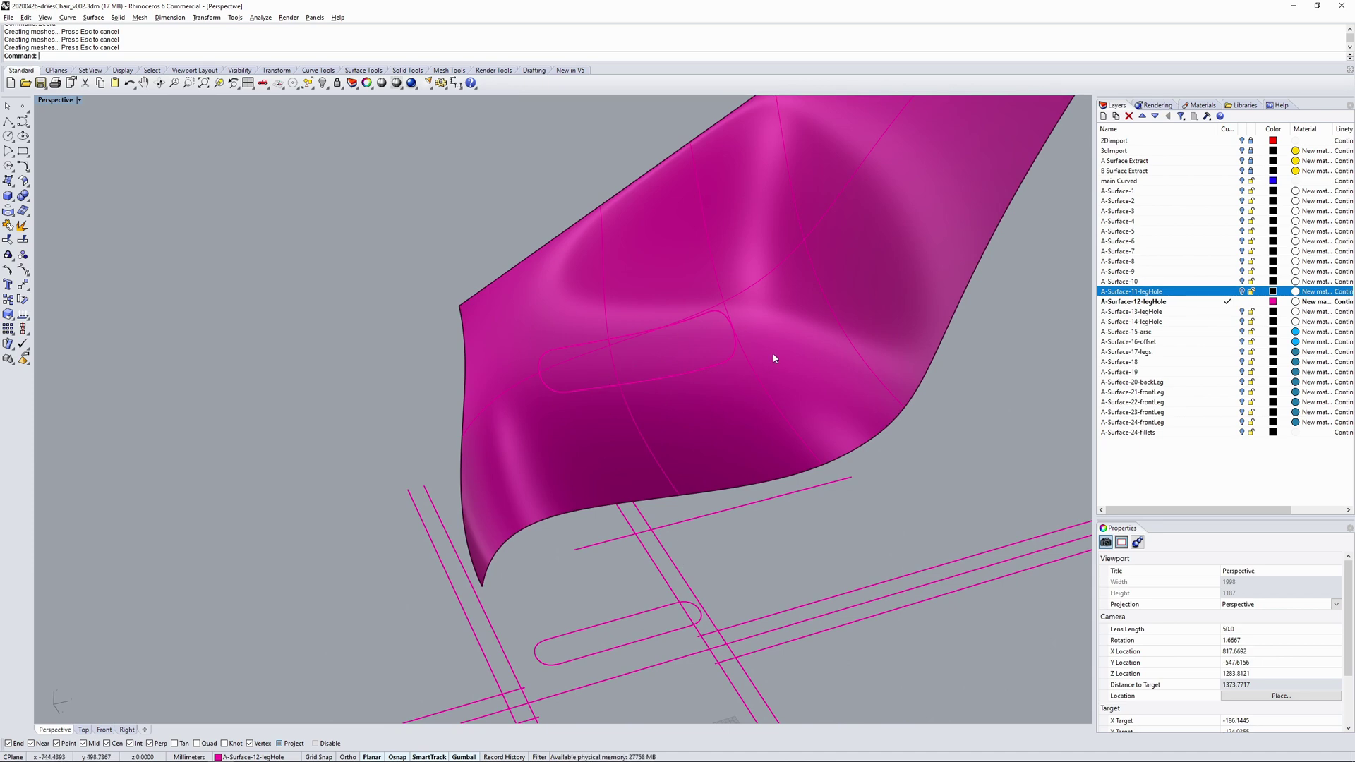
right_click_drag(773, 355, 778, 377)
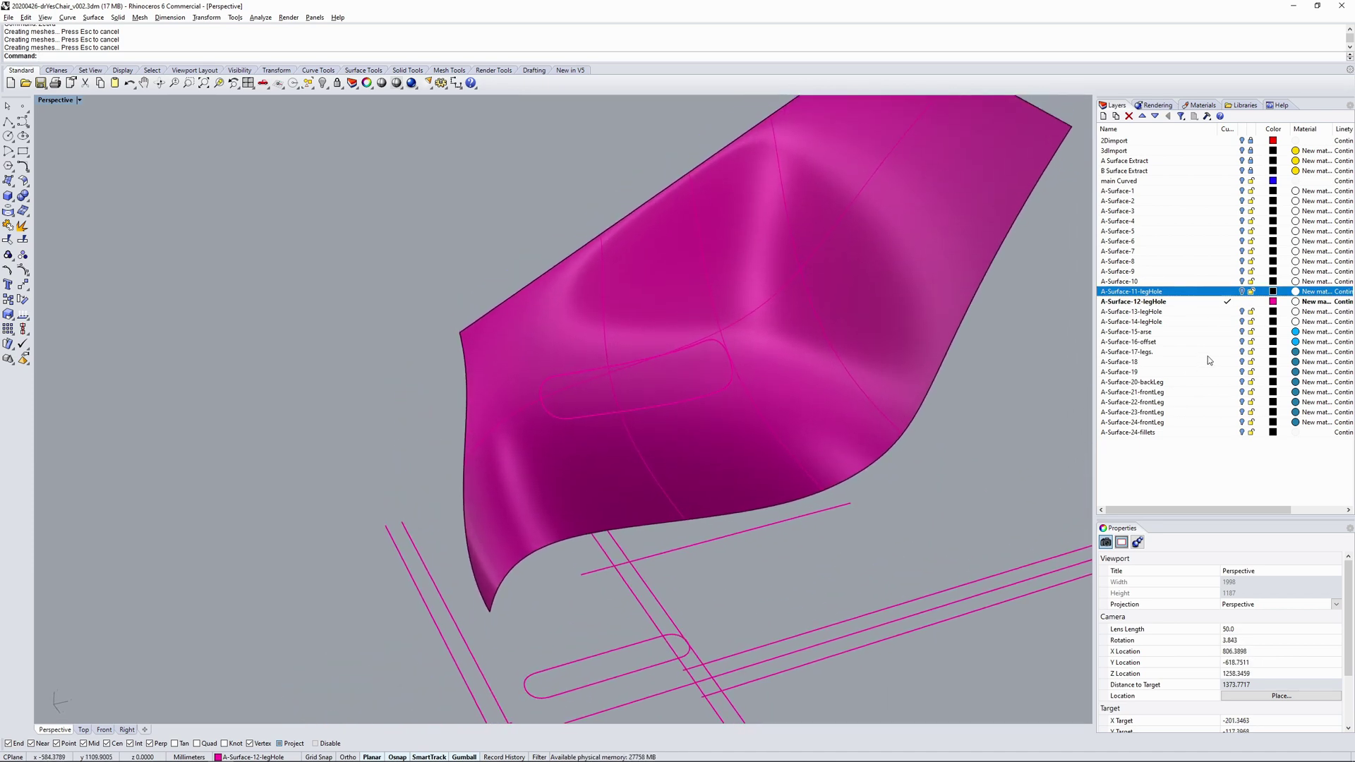
- Make A-Surface-13-legHole the current layer, hide A-Surface-12-legHole, and view the whole seat
left_click(1228, 312)
left_click(1242, 302)
right_click_drag(718, 432, 590, 437, "shift")
right_click_drag(683, 440, 711, 445)
scroll(710, 445, "down", 4)
right_click_drag(812, 433, 822, 468, "shift")
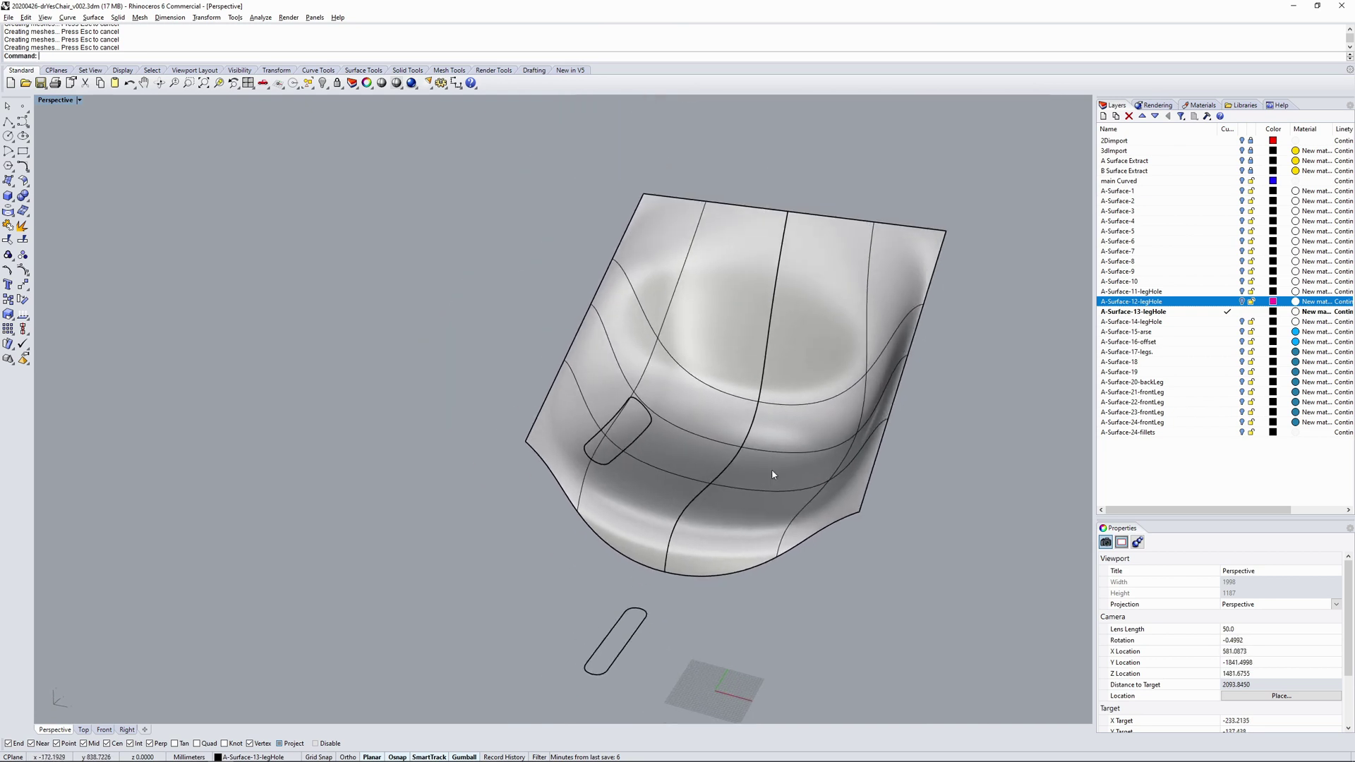
- Advance the current layer through A-Surface-14-legHole to A-Surface-15-arse, hiding A-Surface-13-legHole and A-Surface-14-legHole
left_click(1232, 323)
left_click(1243, 312)
right_click_drag(865, 544, 861, 505)
left_click(1230, 332)
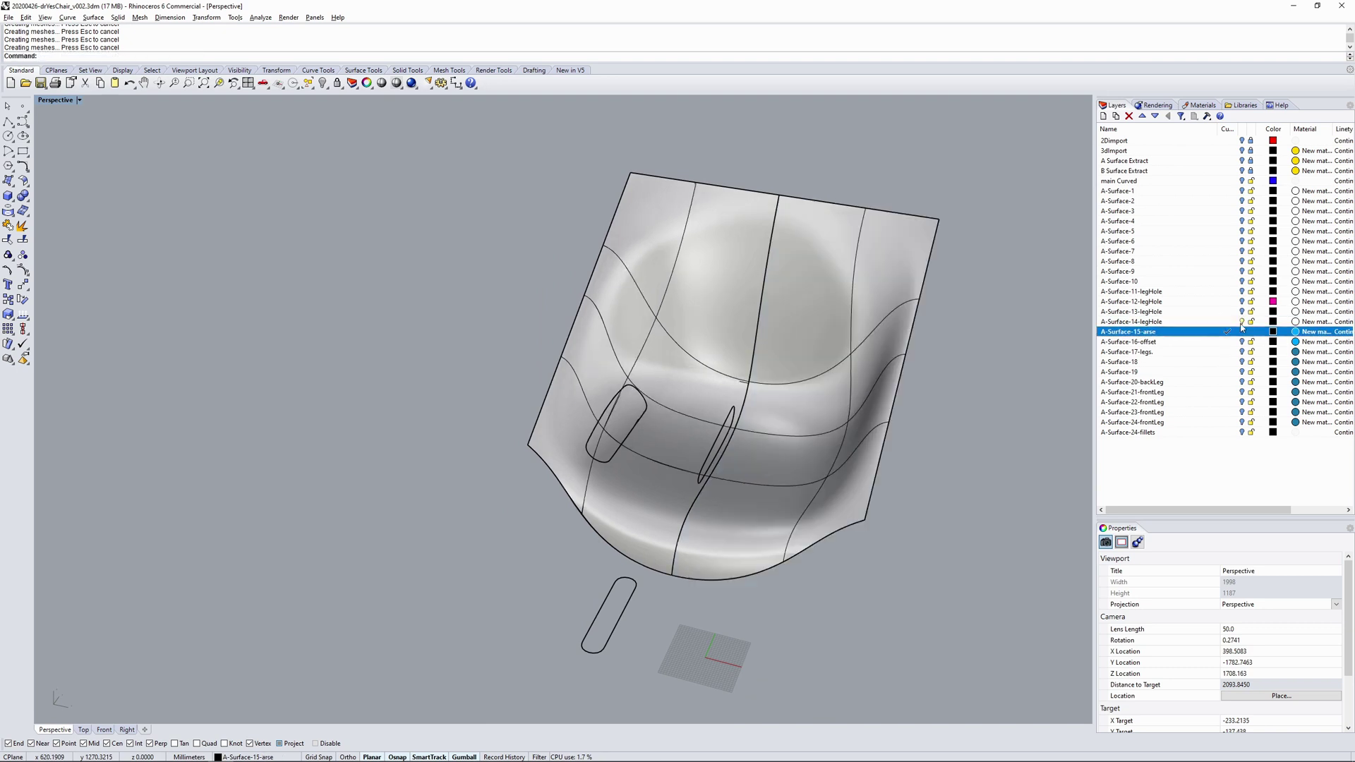
left_click(1243, 322)
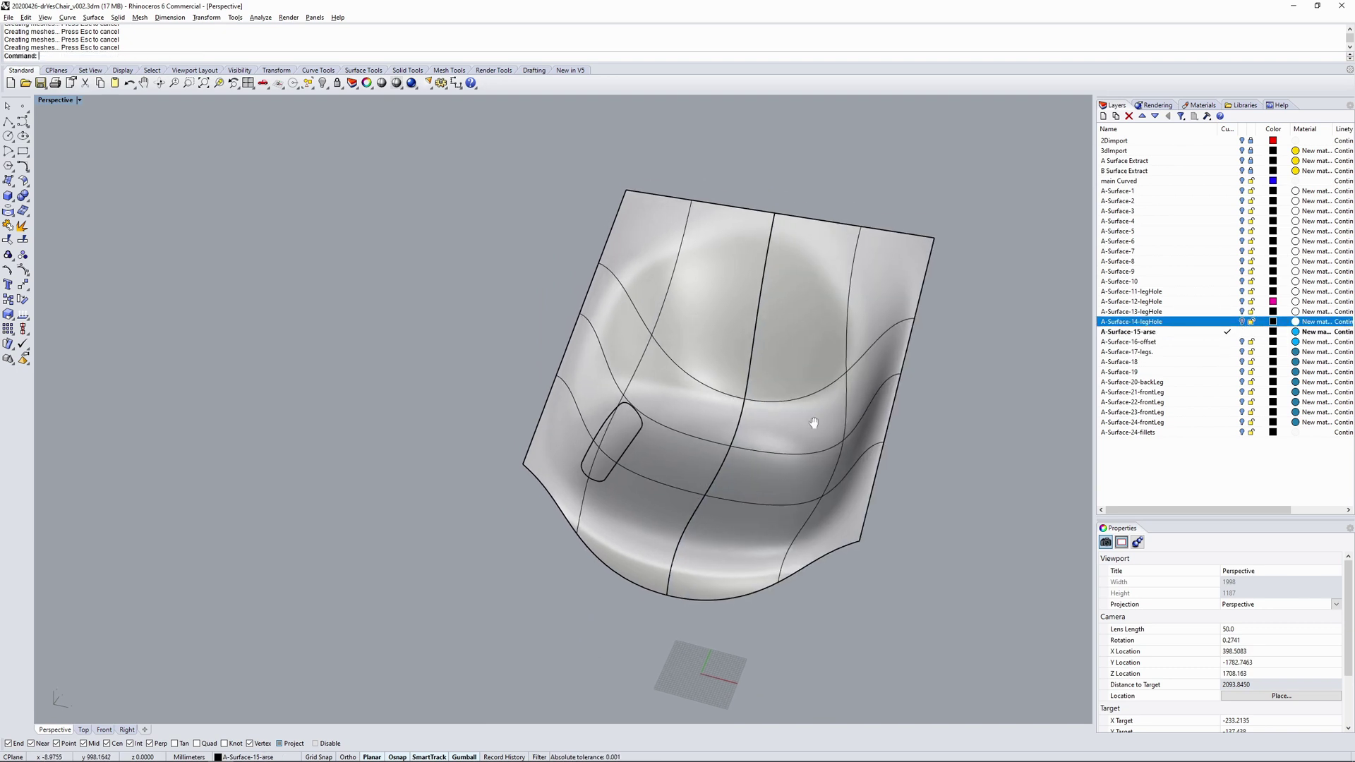
- Make A-Surface-16-offset the current layer, hide A-Surface-15-arse, and view the thickened seat edge from the side
left_click(1230, 342)
left_click(1243, 332)
right_click_drag(826, 468, 844, 353)
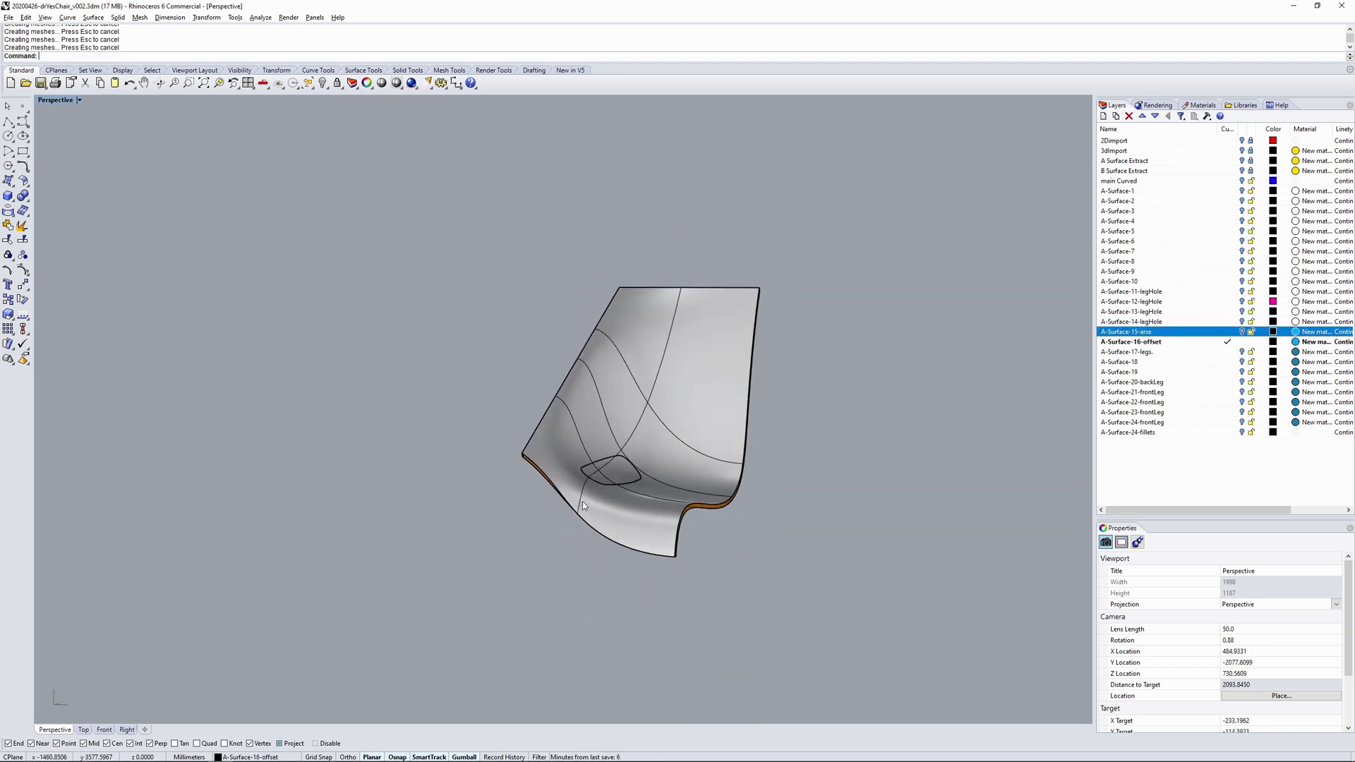
scroll(577, 511, "up", 8)
right_click_drag(578, 511, 688, 461)
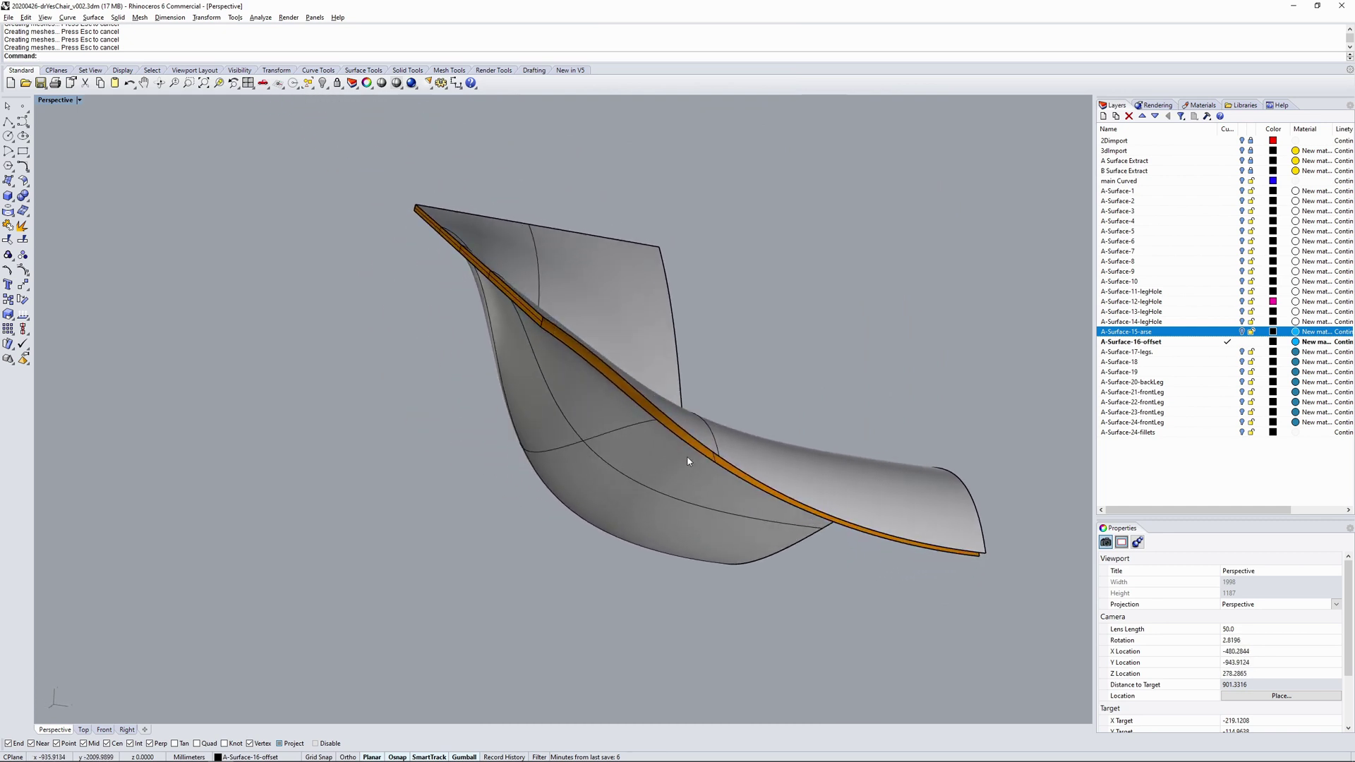
- Make A-Surface-17-legs the current layer and hide A-Surface-16-offset to view the legs beneath the seat
left_click(1228, 351)
left_click(1236, 342)
right_click_drag(838, 497, 540, 387)
right_click_drag(653, 382, 952, 464)
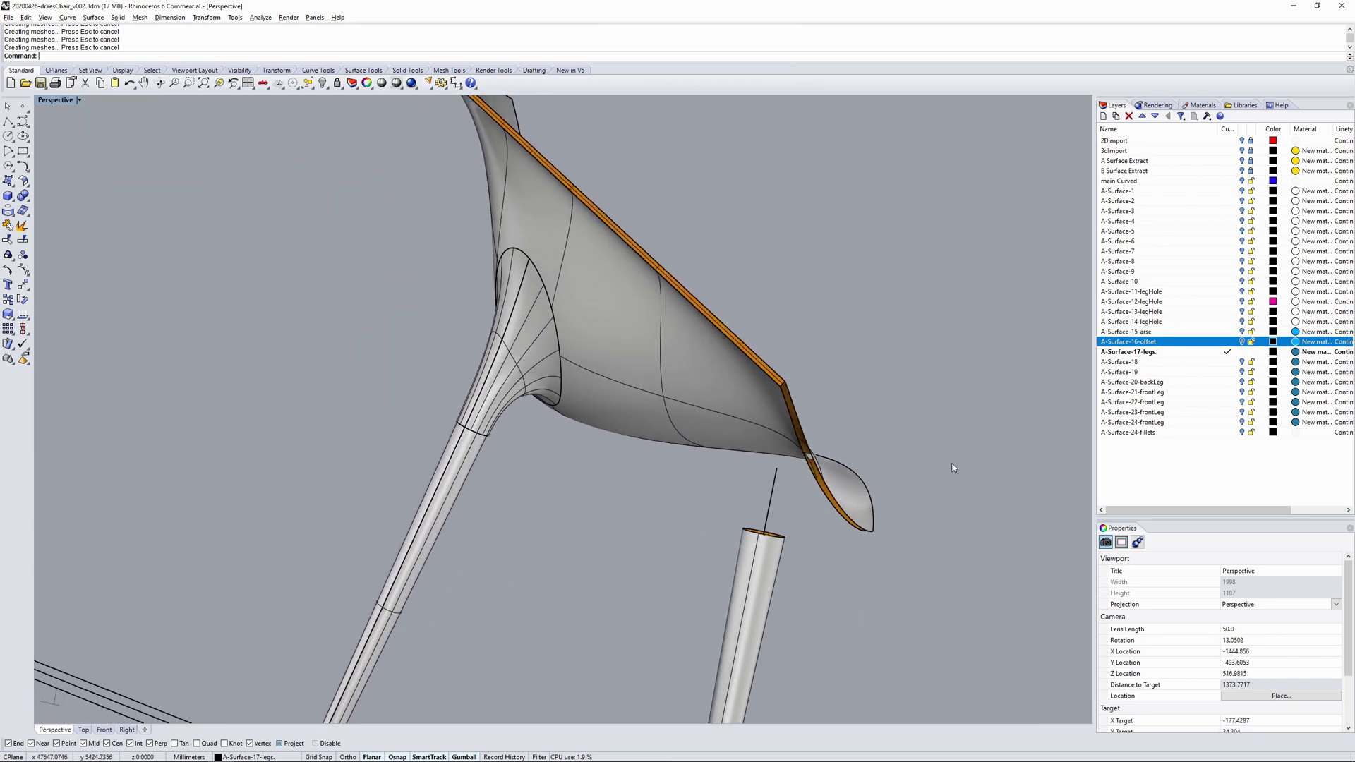
- Make A-Surface-18 the current layer, hide A-Surface-17-legs, and view the back leg's transition into the seat
left_click(1231, 363)
left_click(1241, 354)
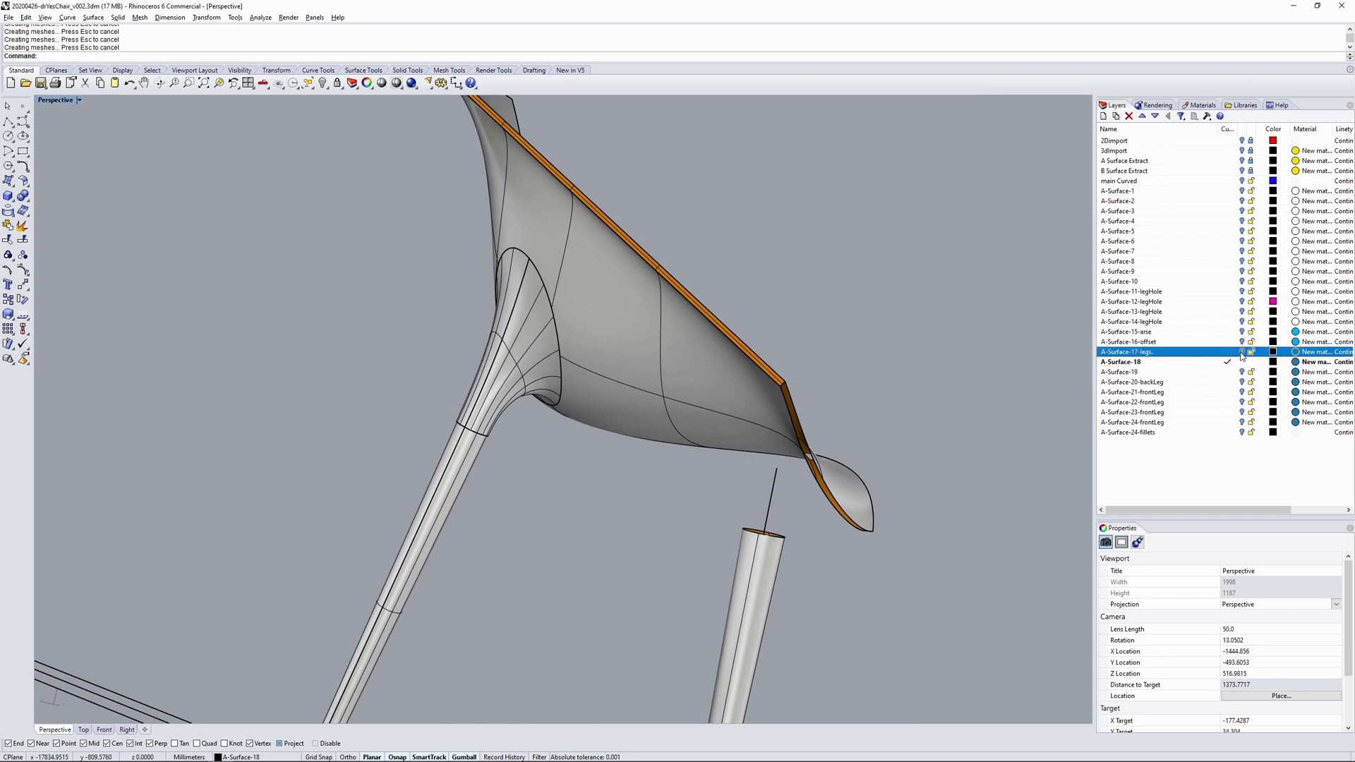
right_click_drag(477, 432, 643, 444)
right_click_drag(540, 367, 608, 400, "shift")
scroll(579, 403, "up", 4)
scroll(613, 420, "down", 2)
- Advance the current layer through A-Surface-19 to A-Surface-20-backLeg, hiding A-Surface-18 and A-Surface-19, and view the back leg blend
left_click(1230, 373)
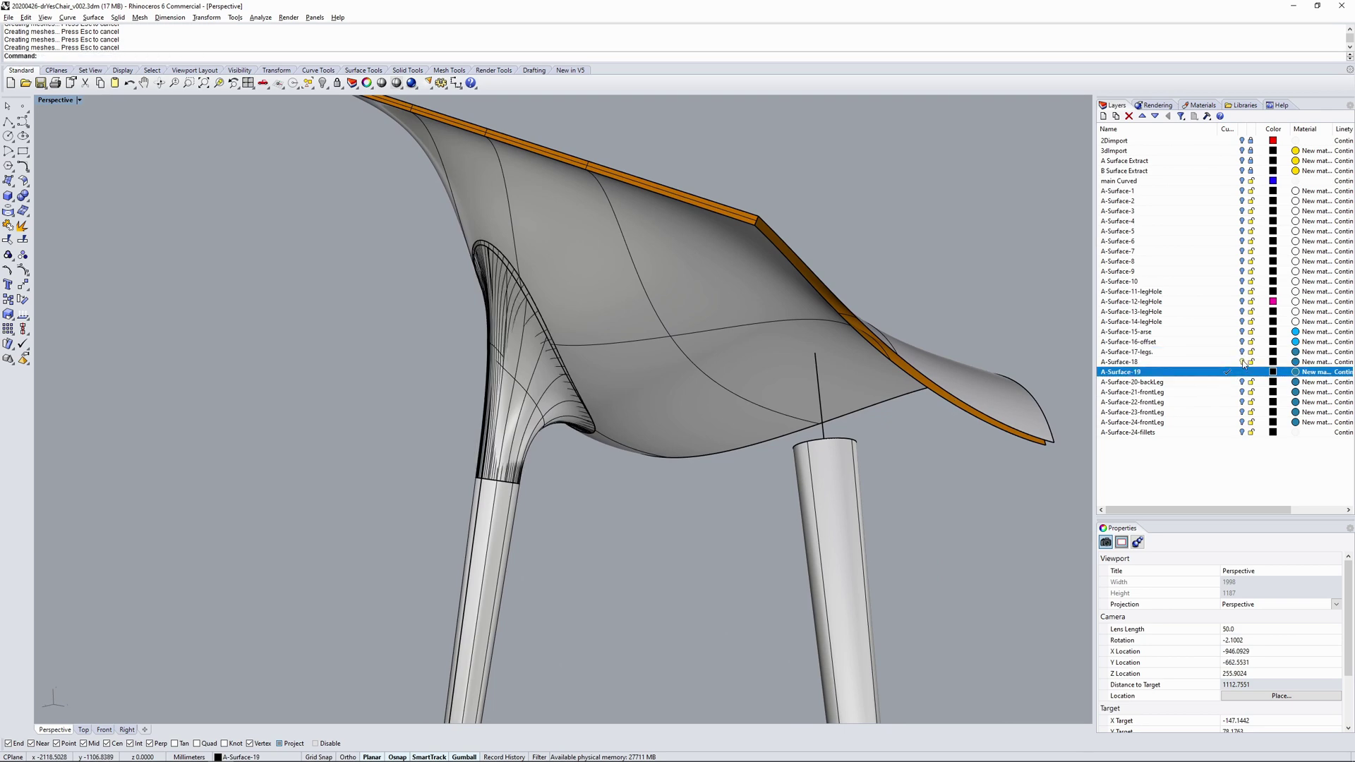
left_click(1242, 363)
right_click_drag(689, 355, 579, 374)
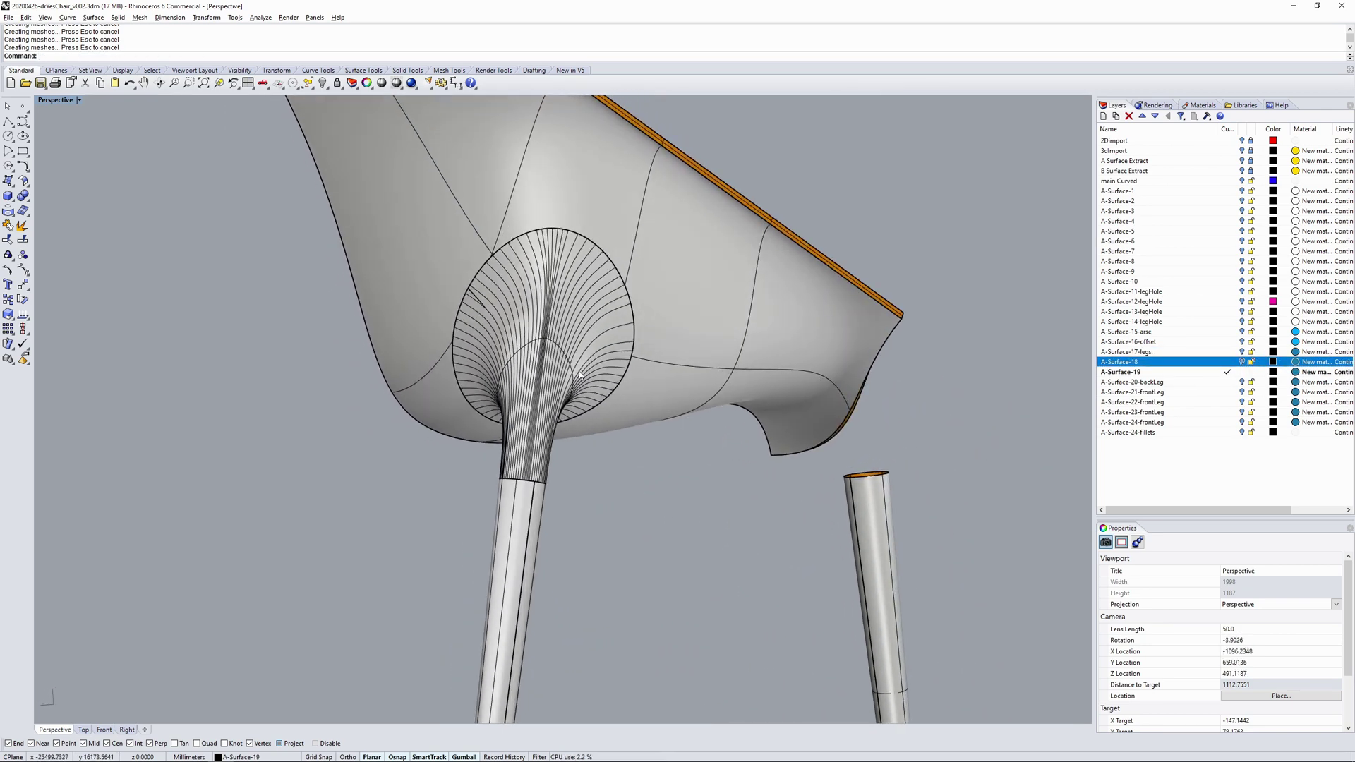
left_click(1232, 383)
left_click(1243, 372)
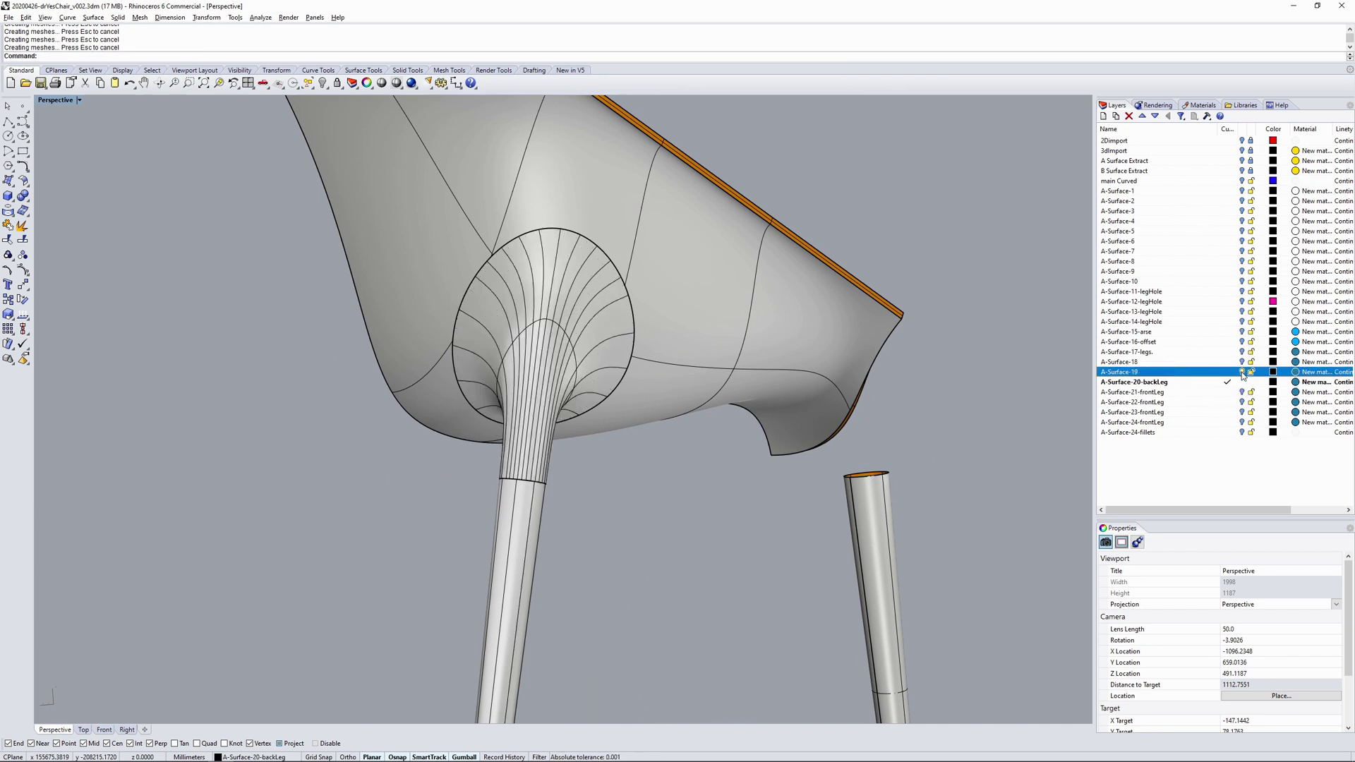
right_click_drag(953, 396, 610, 397)
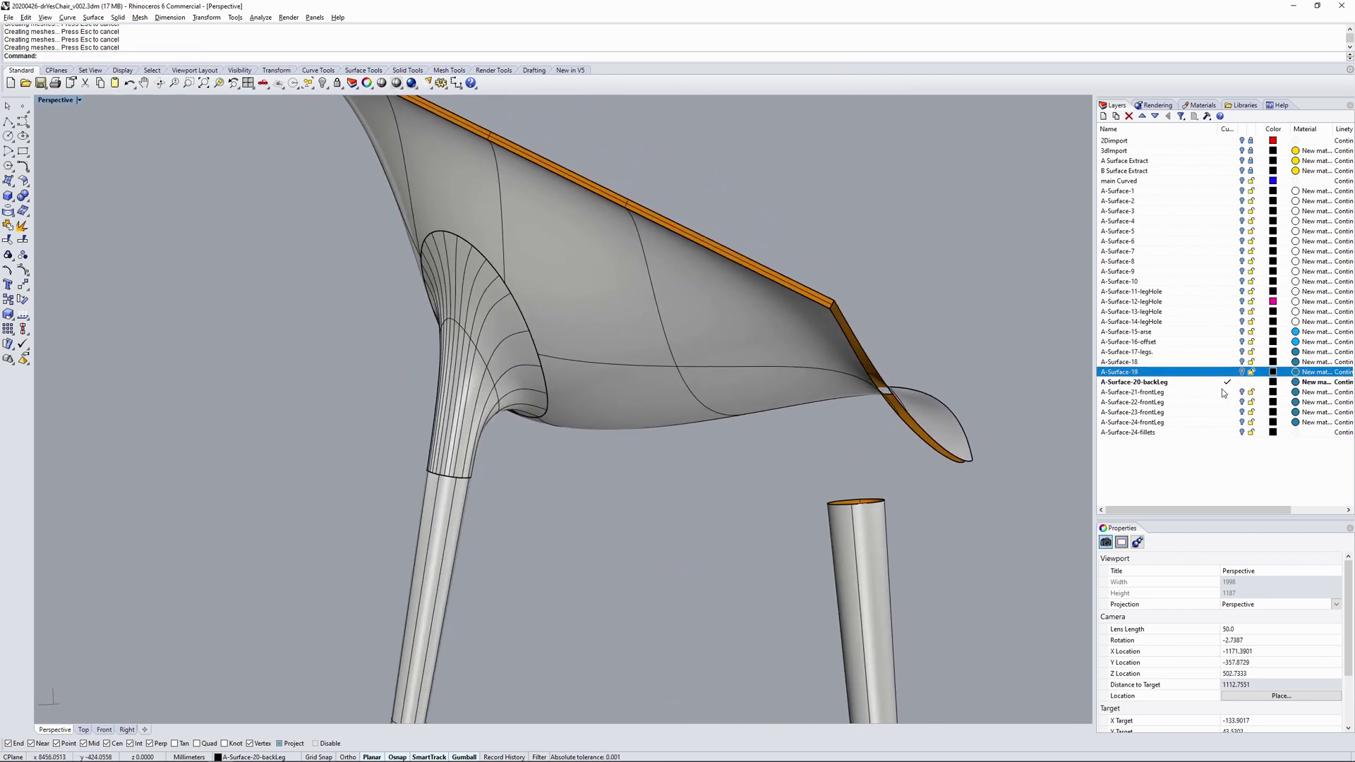
- Make A-Surface-21-frontLeg the current layer and hide A-Surface-20-backLeg to view the front leg under the seat corner
left_click(1227, 391)
left_click(1243, 382)
right_click_drag(841, 449, 835, 420, "shift")
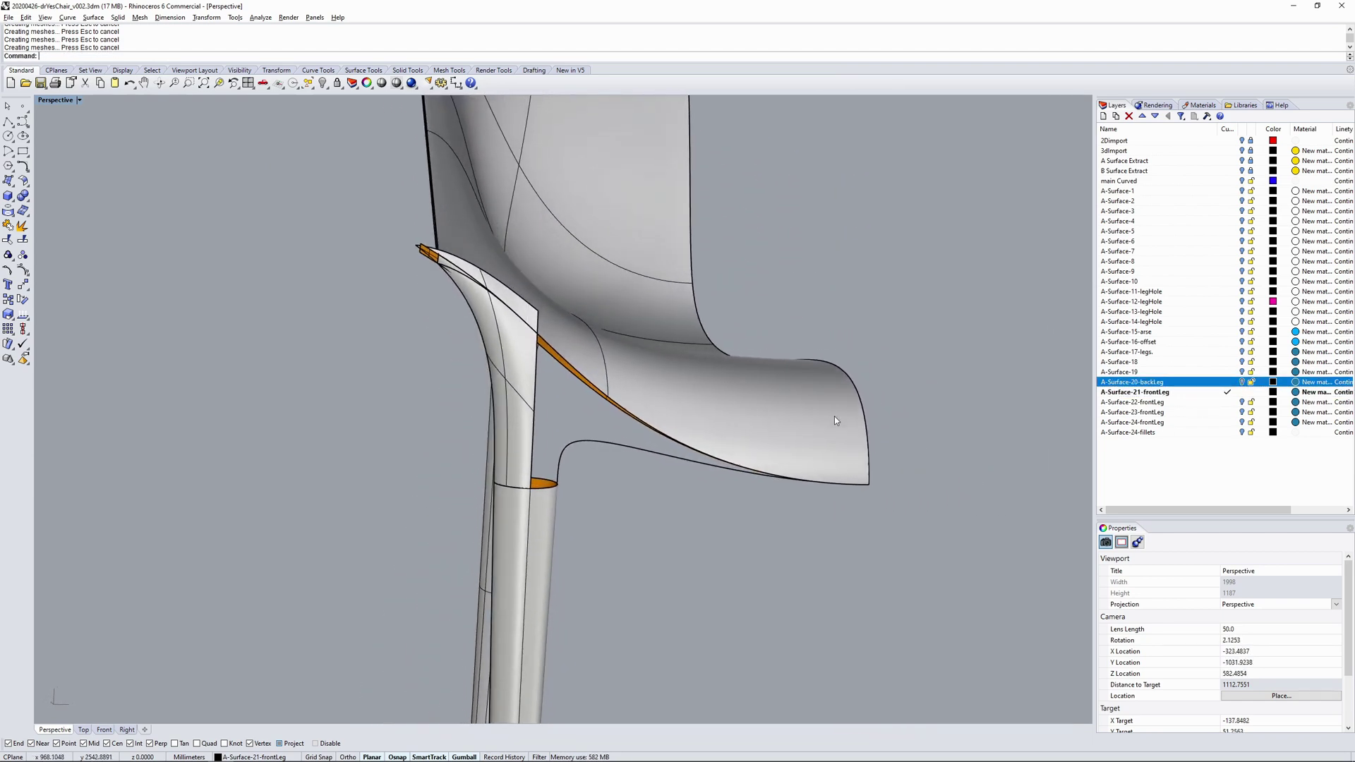
- Make A-Surface-22-frontLeg the current layer, hide A-Surface-21-frontLeg, and view the front leg blend from several angles
left_click(1229, 402)
left_click(1243, 392)
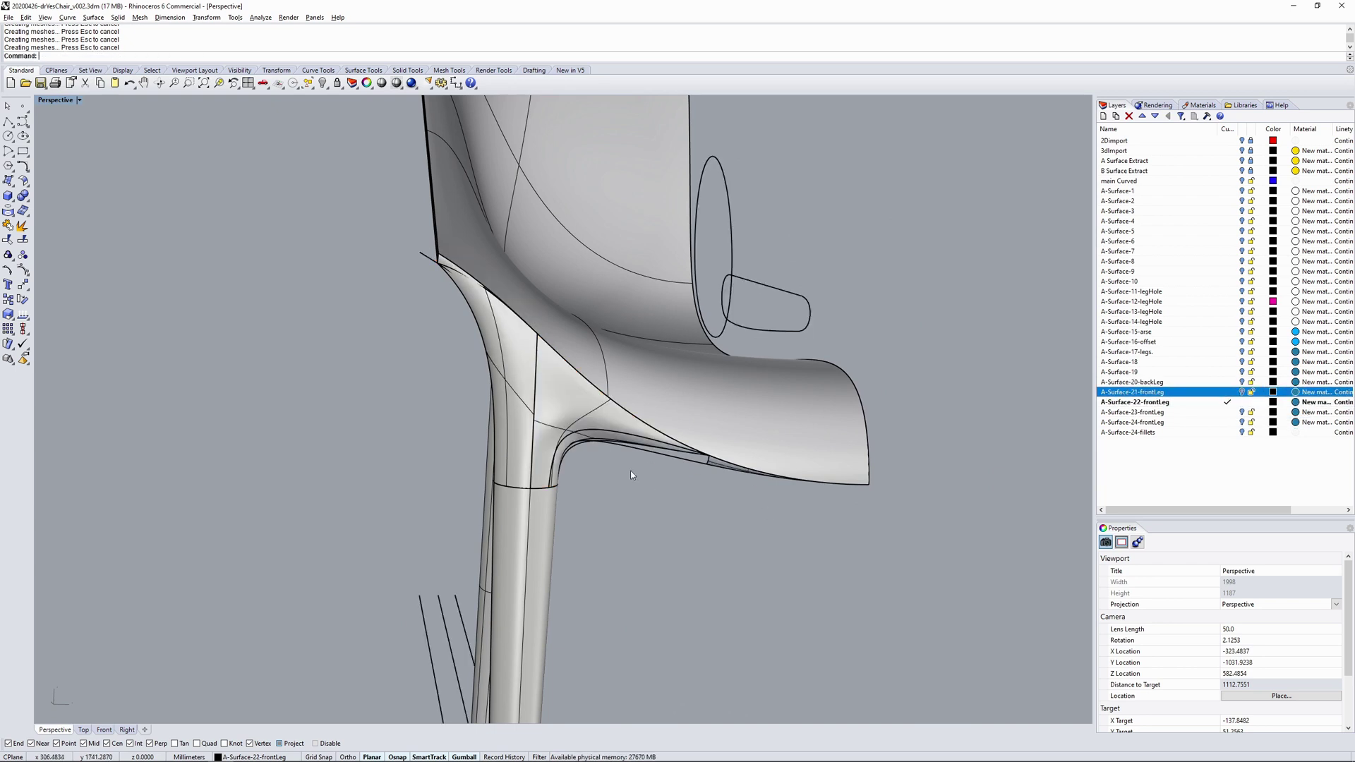
right_click_drag(644, 469, 691, 386)
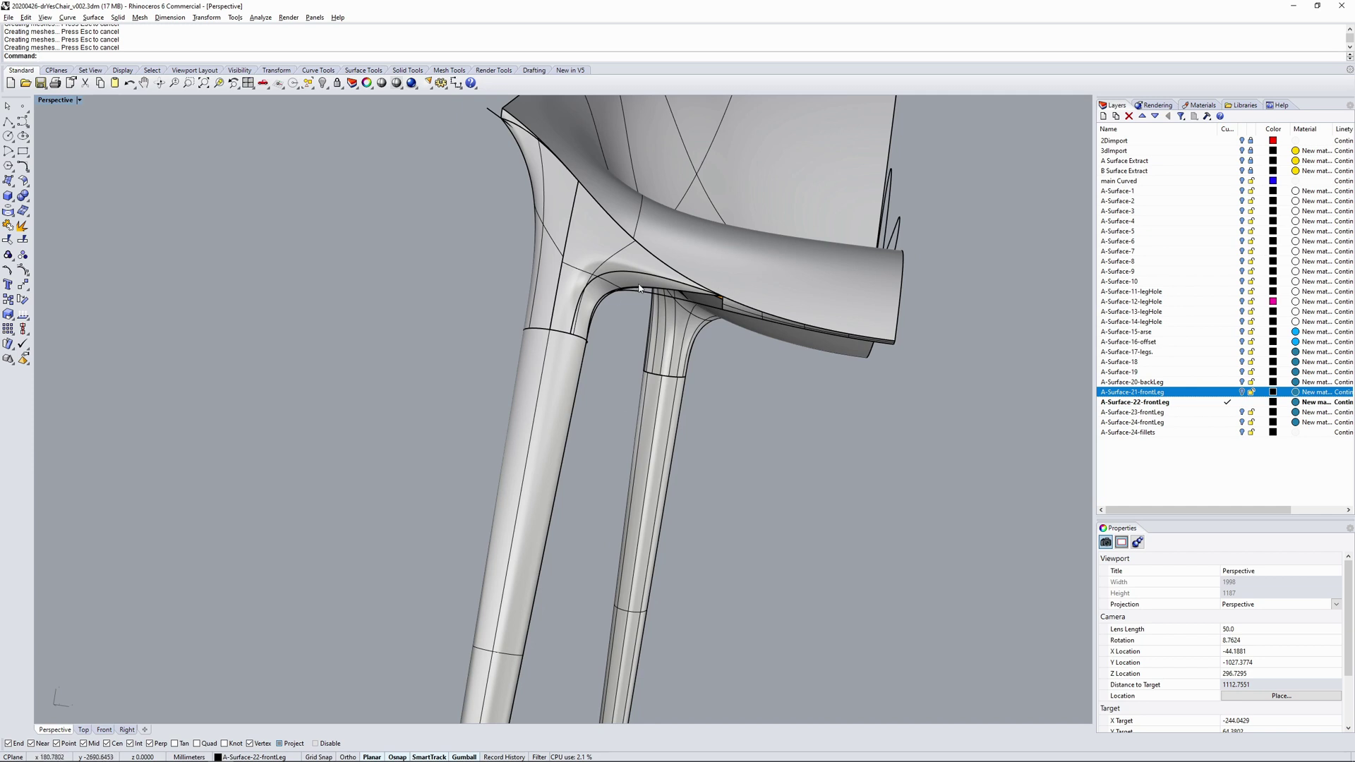
right_click_drag(598, 296, 708, 380)
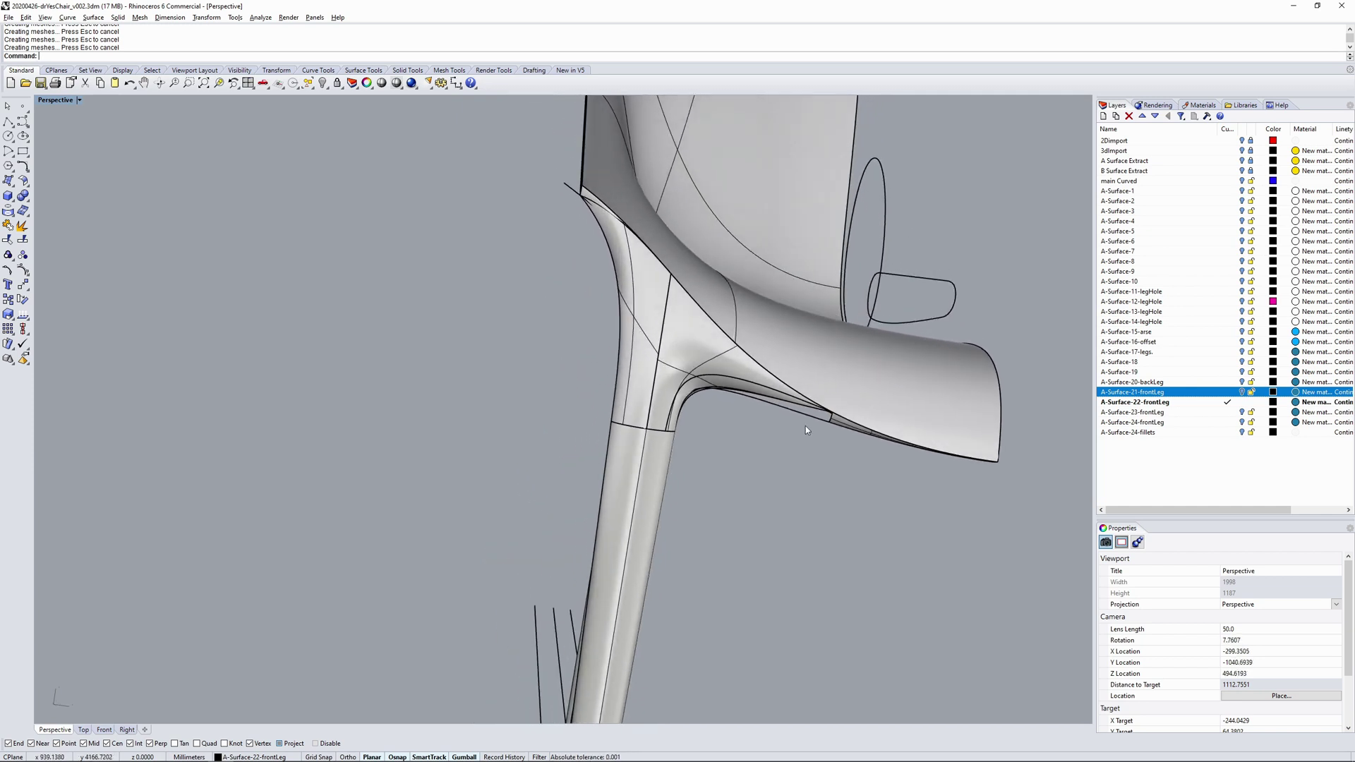
right_click_drag(798, 425, 760, 447, "shift")
- Make A-Surface-23-frontLeg the current layer, hide A-Surface-22-frontLeg, and inspect the inner blend surface between front leg and seat
left_click(1228, 412)
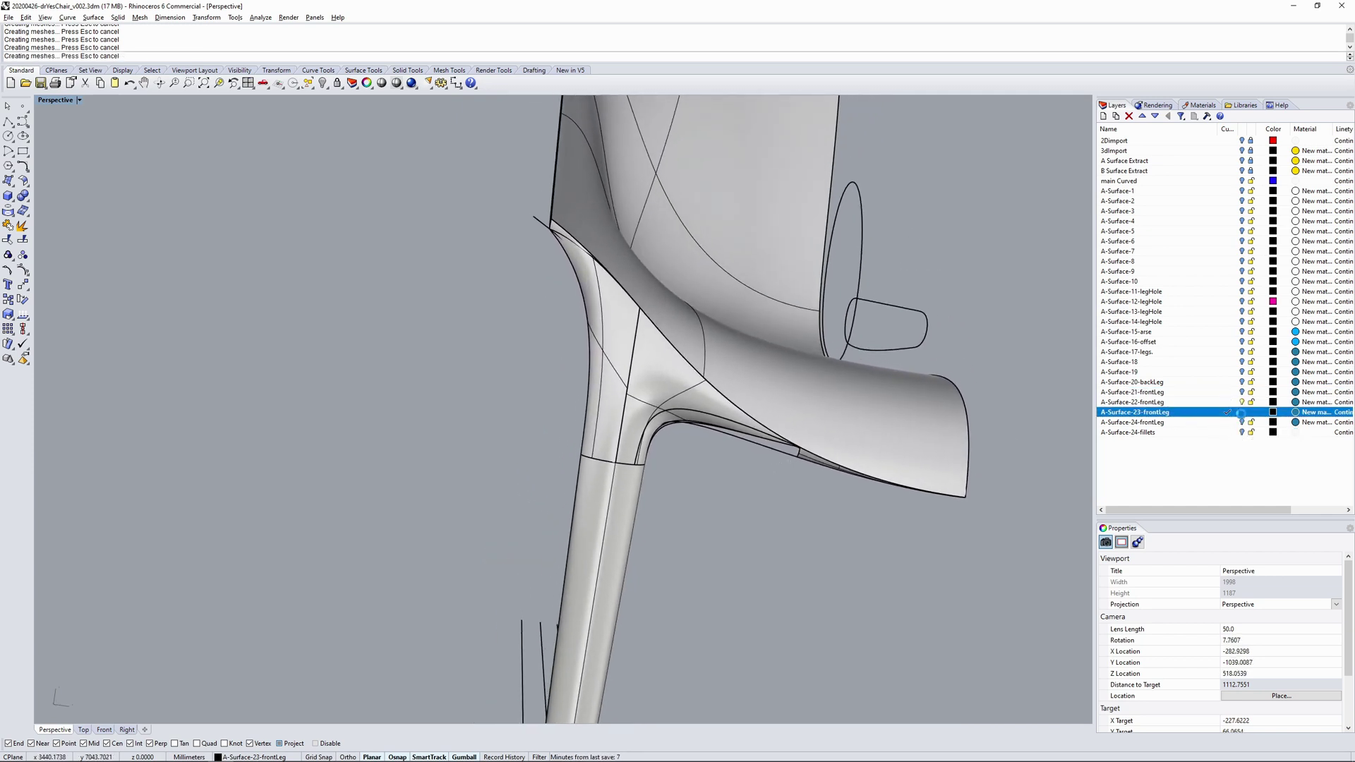
right_click_drag(833, 381, 645, 406)
scroll(482, 274, "up", 2)
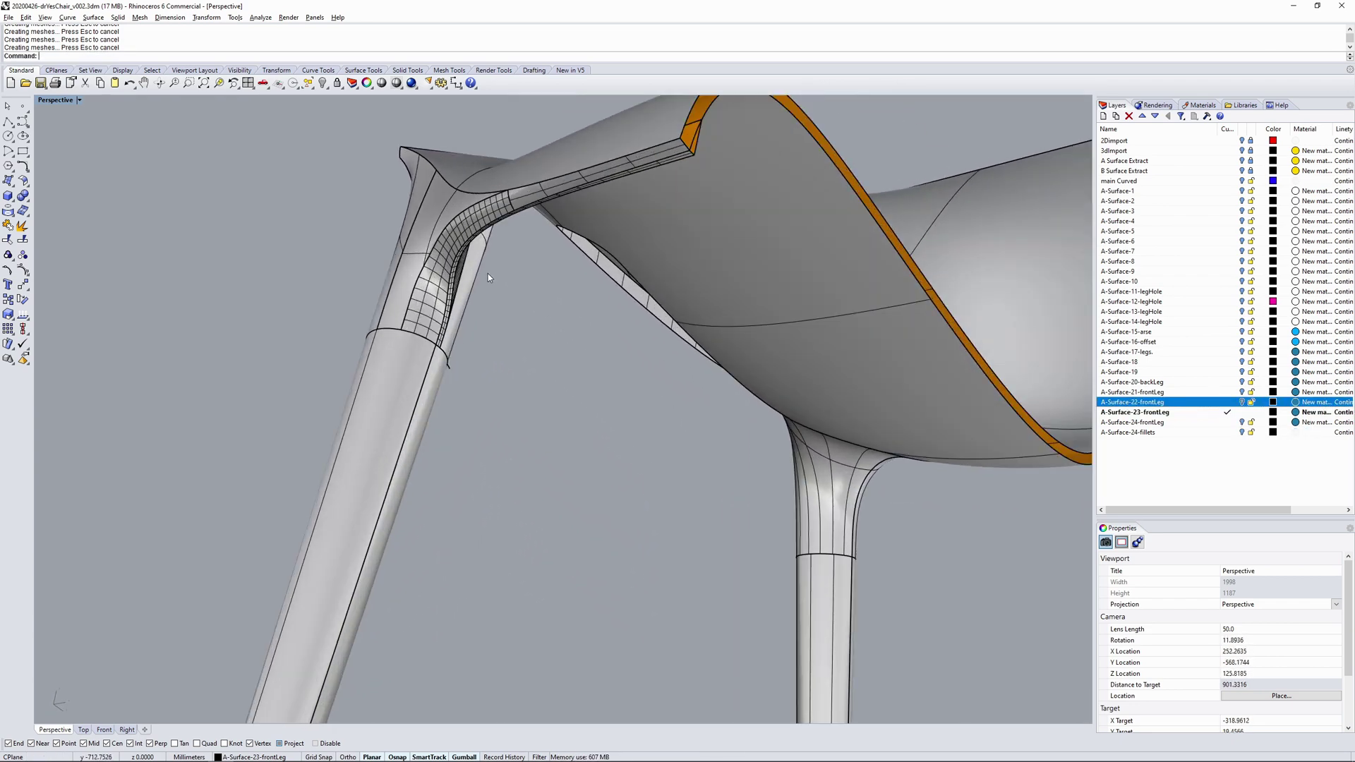
left_click(463, 232)
key("Escape")
scroll(563, 339, "down", 3)
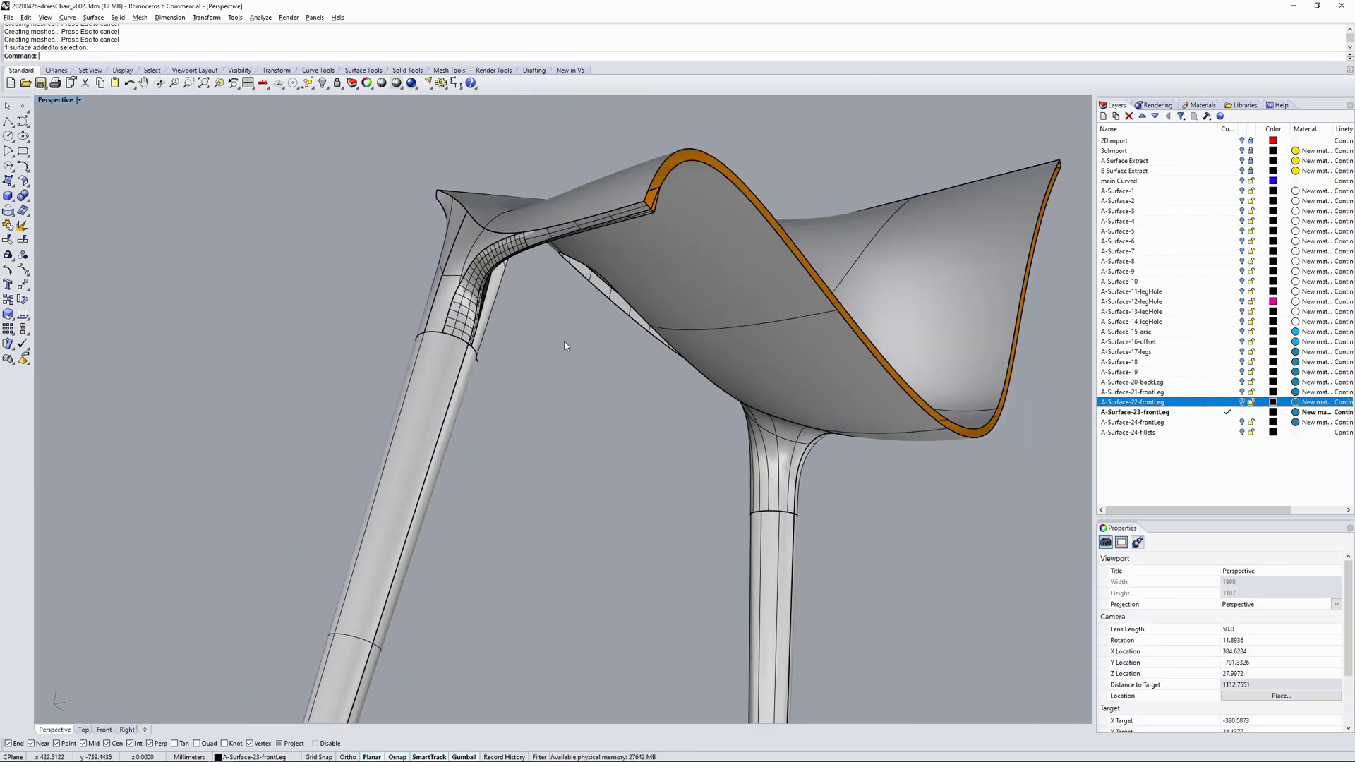
right_click_drag(543, 289, 679, 343)
scroll(593, 291, "up", 4)
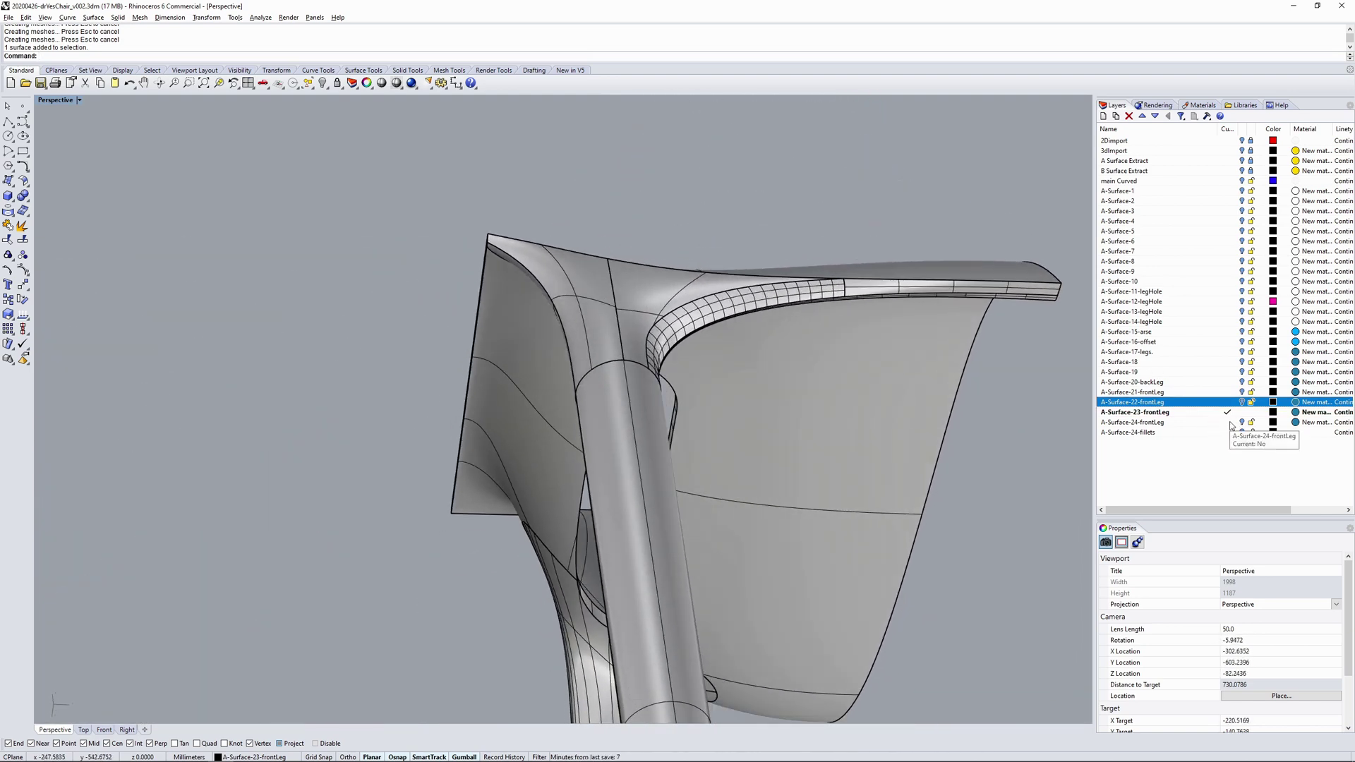
- Make A-Surface-24-frontLeg the current layer, hide A-Surface-23-frontLeg, and view the half chair from the side
left_click(1229, 423)
left_click(1243, 412)
right_click_drag(693, 374, 765, 433)
scroll(731, 407, "down", 4)
scroll(766, 433, "down", 2)
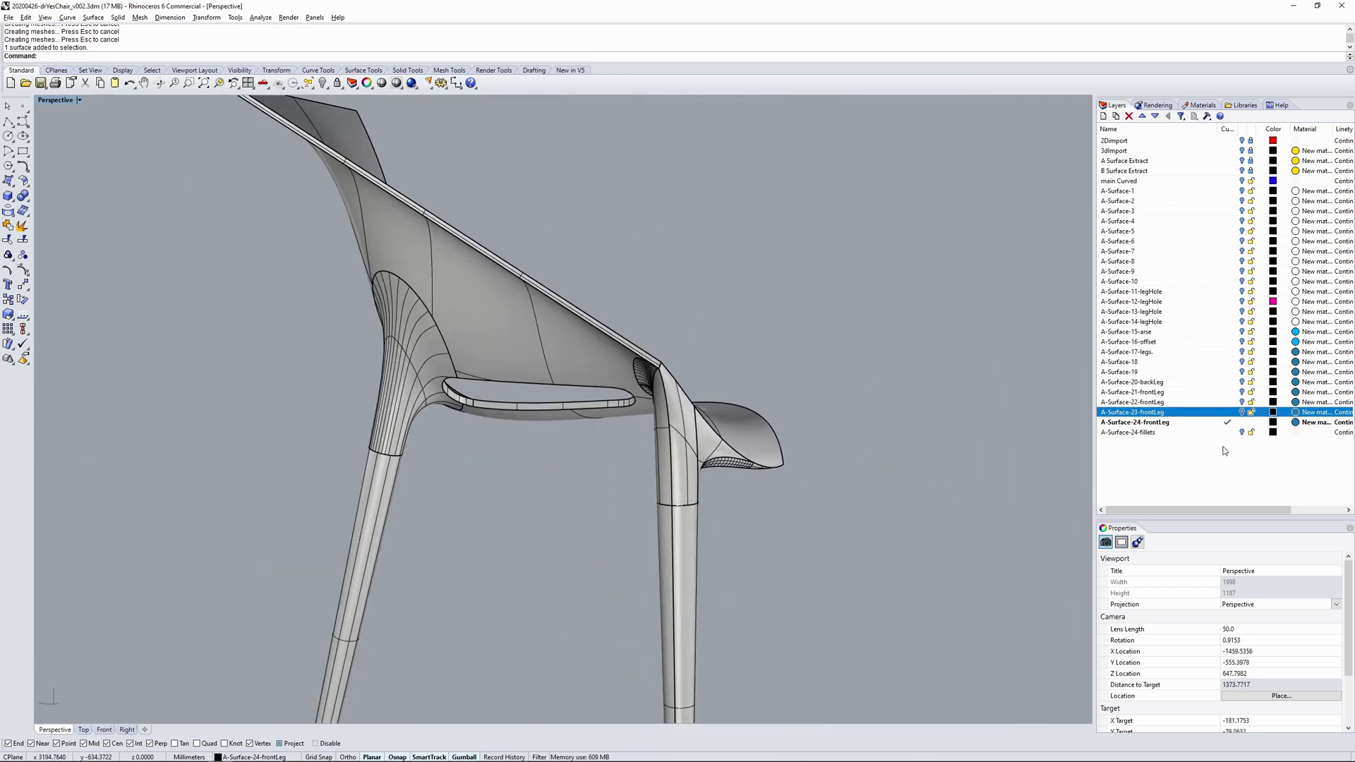
- Make A-Surface-24-fillets the current layer and hide A-Surface-24-frontLeg to view the full chair
left_click(1234, 433)
left_click(1242, 424)
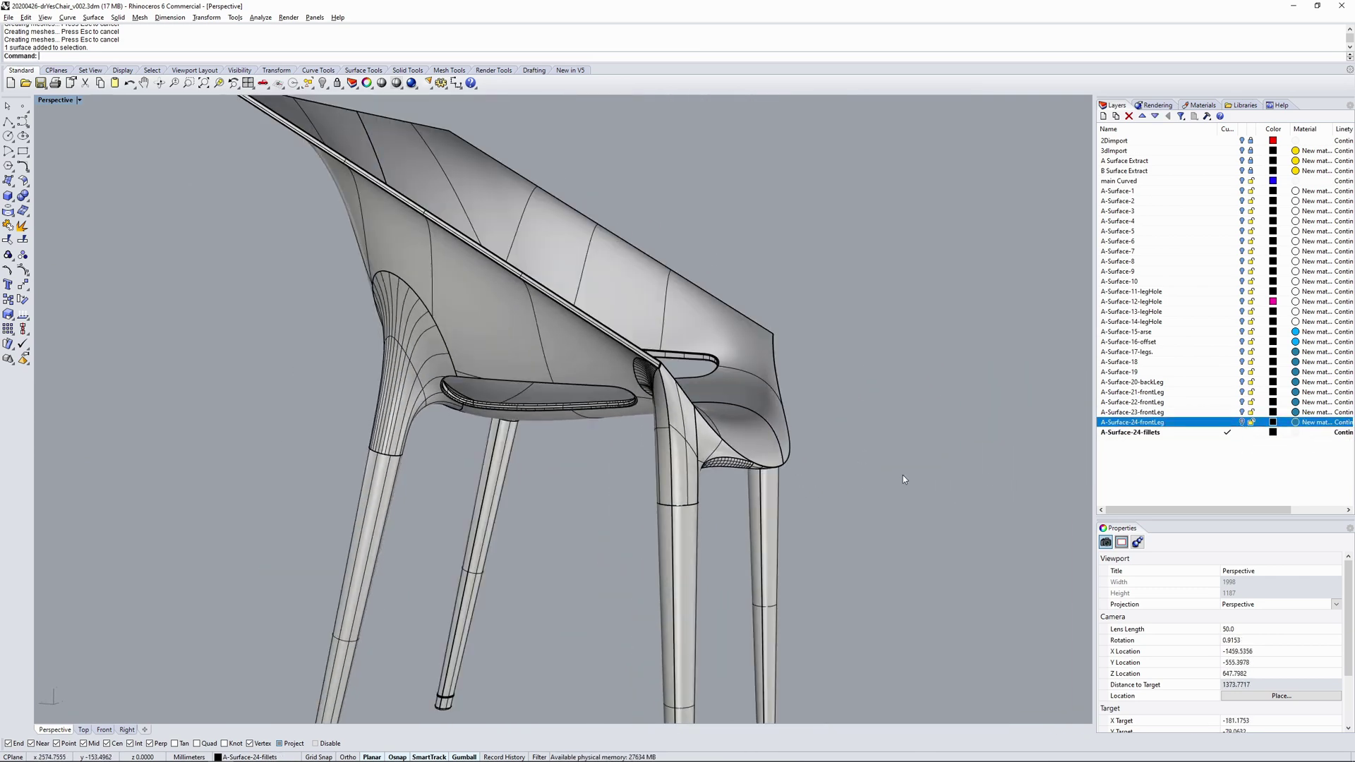
right_click_drag(829, 469, 680, 396)
- Change the viewport to rendered display and inspect the filleted edge of the seat's leg hole up close
middle_click(679, 396)
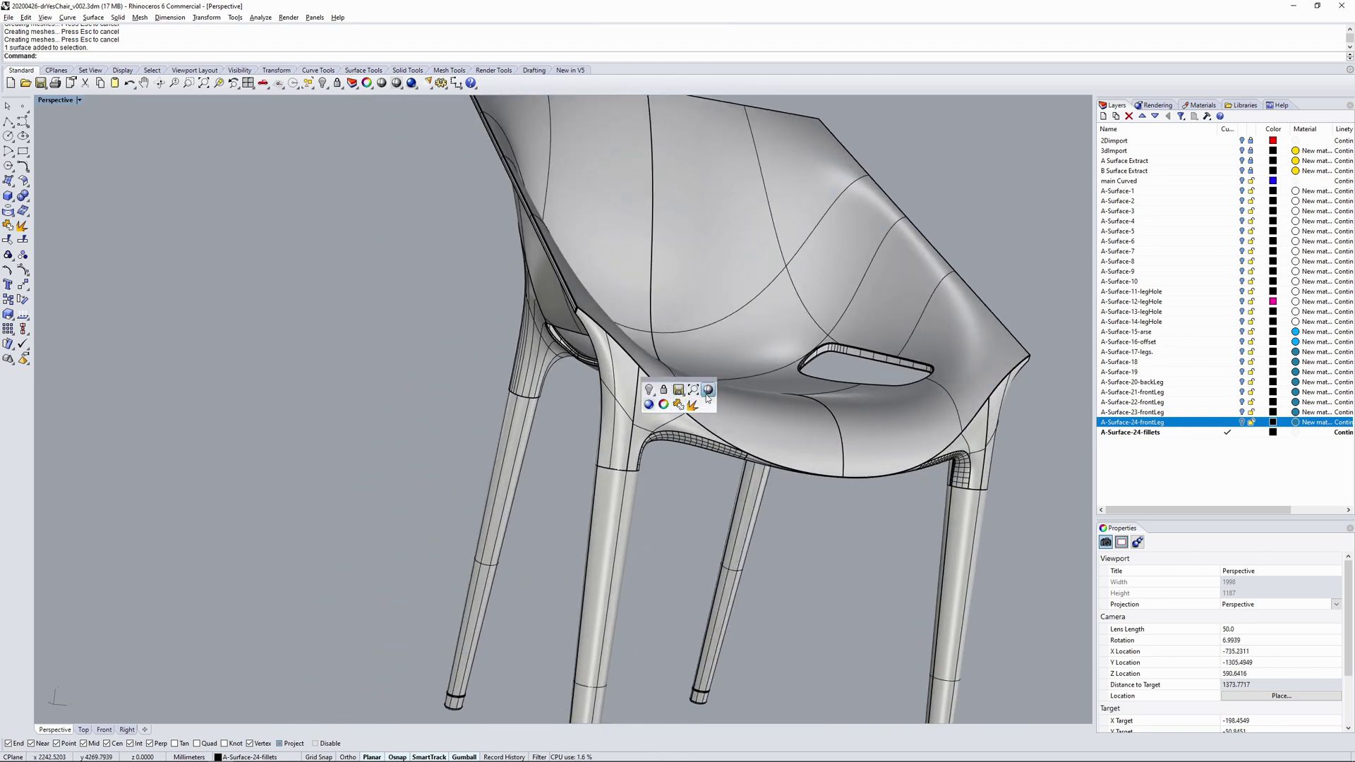
left_click(650, 406)
right_click_drag(791, 415, 587, 424)
scroll(567, 353, "up", 10)
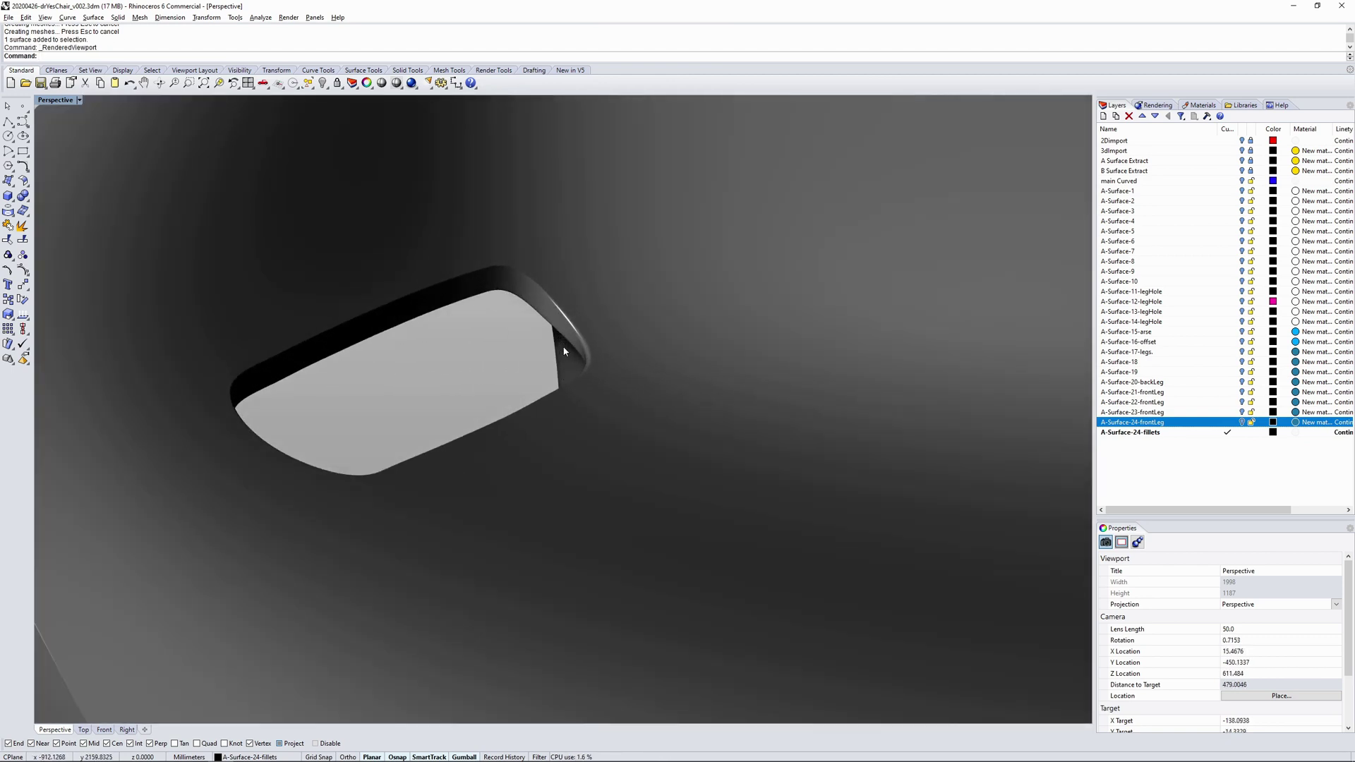
right_click_drag(570, 352, 610, 354)
scroll(611, 355, "down", 12)
mouse_move(655, 405)
right_mouse_down("shift")
mouse_move(660, 345)
mouse_move(662, 415)
mouse_move(650, 412)
right_mouse_up("shift")
scroll(664, 415, "down", 4)
- Make A-Surface-24-frontLeg current, hide A-Surface-24-fillets, and run a Zebra analysis on the half-chair polysurface
left_click(1227, 423)
left_click(1242, 433)
right_click_drag(573, 376, 644, 398, "shift")
left_click(644, 400)
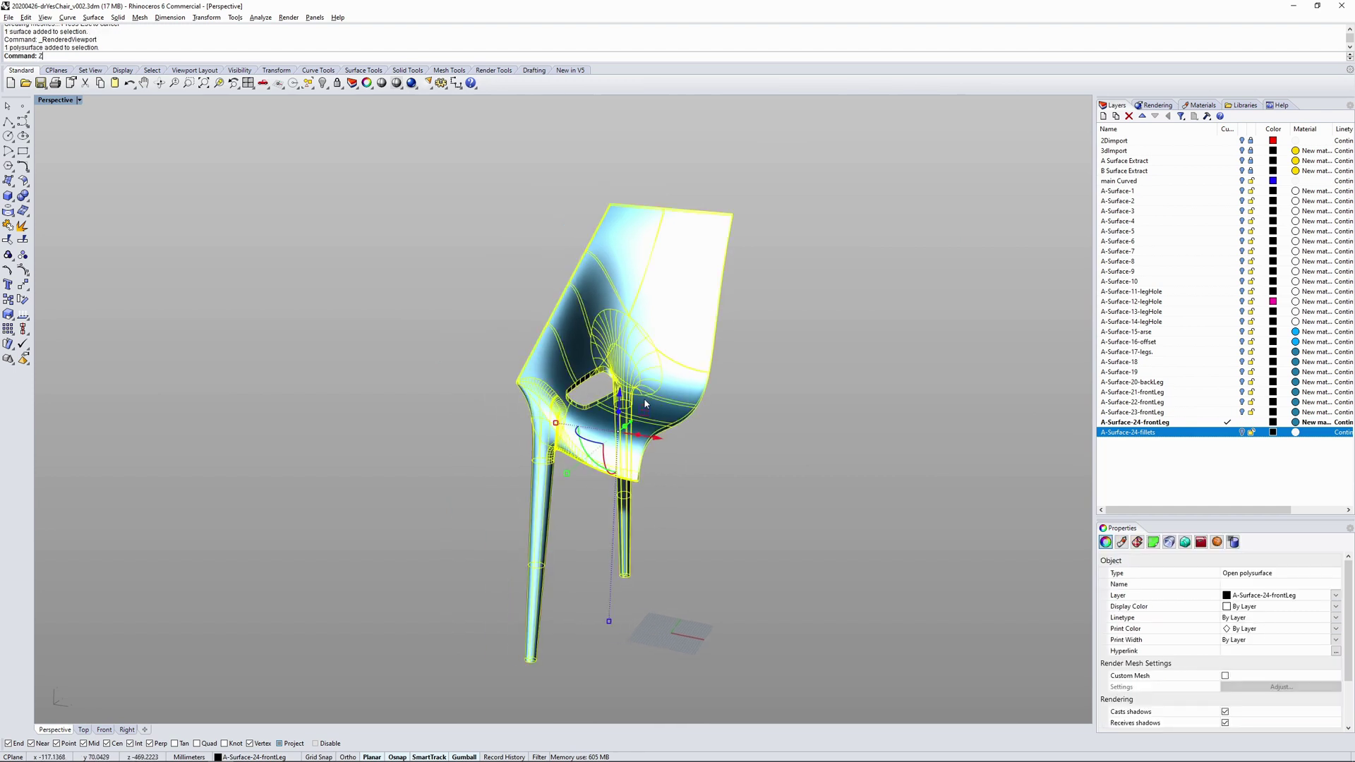
key("Return")
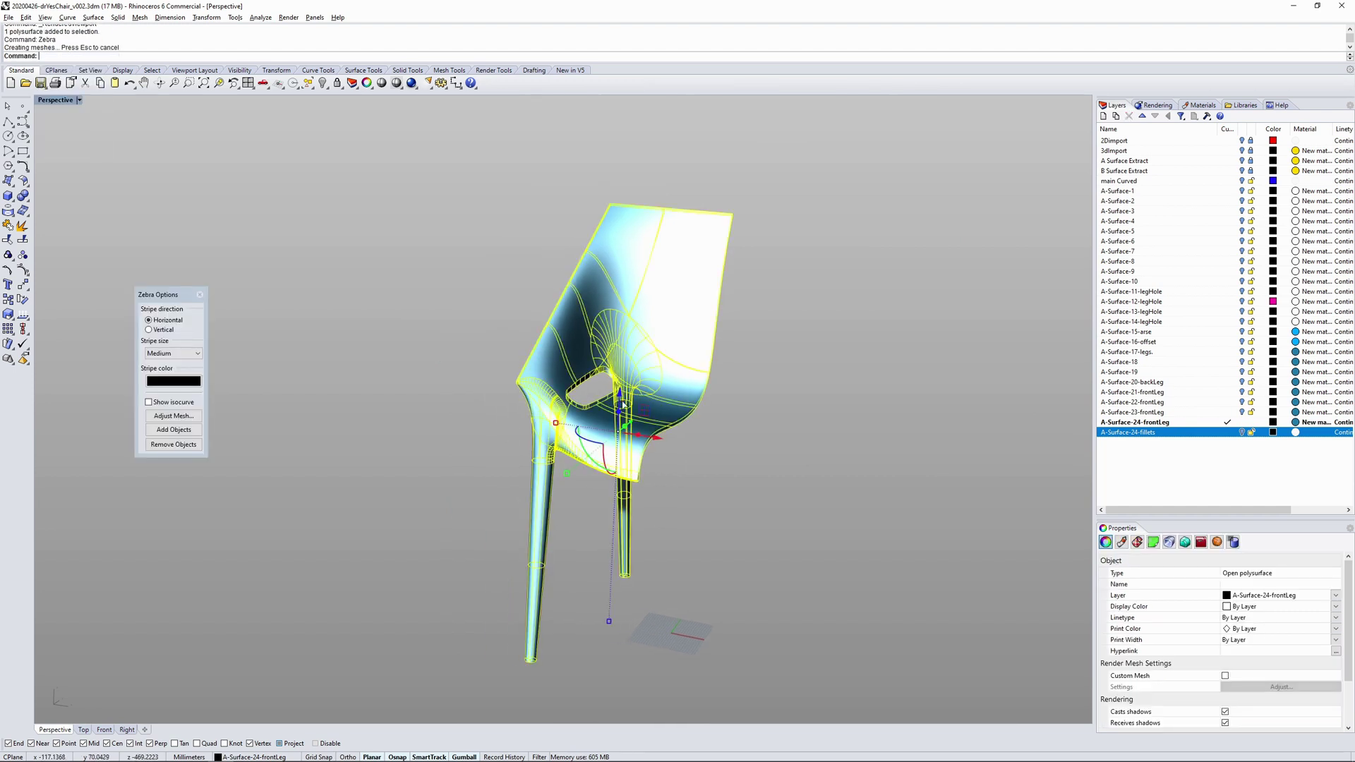
left_click(521, 347)
- Examine the zebra stripes across the seat, front leg blend, and back leg blend from several angles, and close the analysis
right_click_drag(617, 379, 610, 449)
scroll(587, 385, "up", 6)
scroll(588, 427, "down", 2)
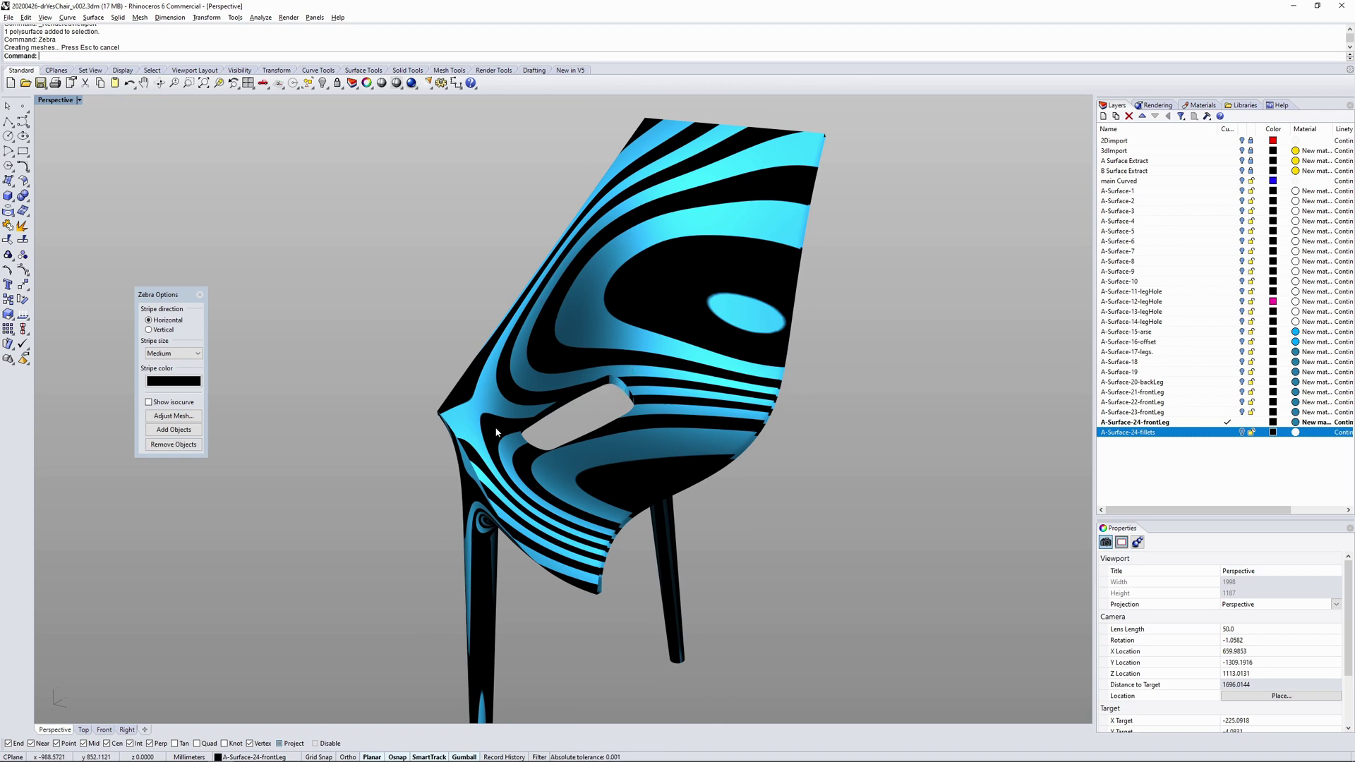
right_click_drag(518, 437, 502, 329)
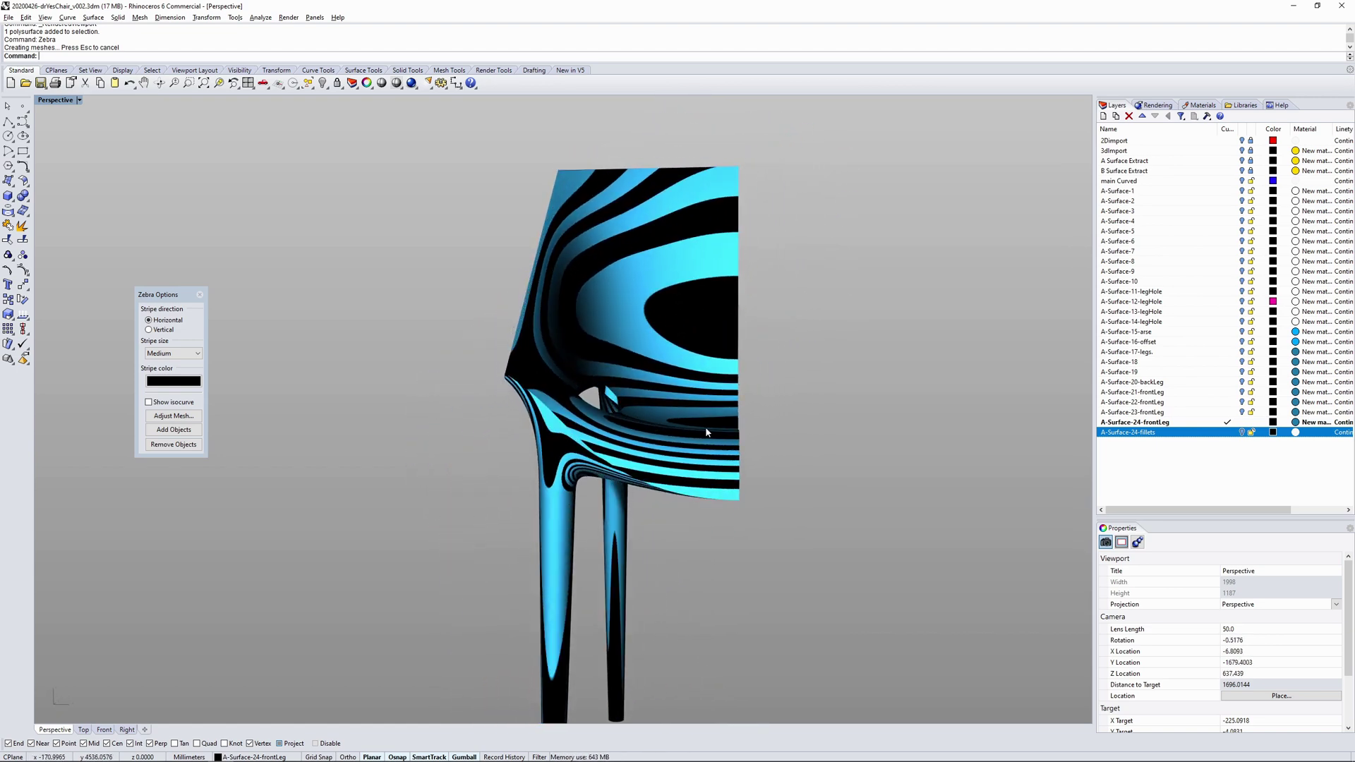
right_click_drag(720, 432, 745, 404)
scroll(592, 367, "up", 6)
mouse_move(628, 395)
right_mouse_down()
mouse_move(676, 410)
mouse_move(750, 390)
mouse_move(636, 418)
right_mouse_up()
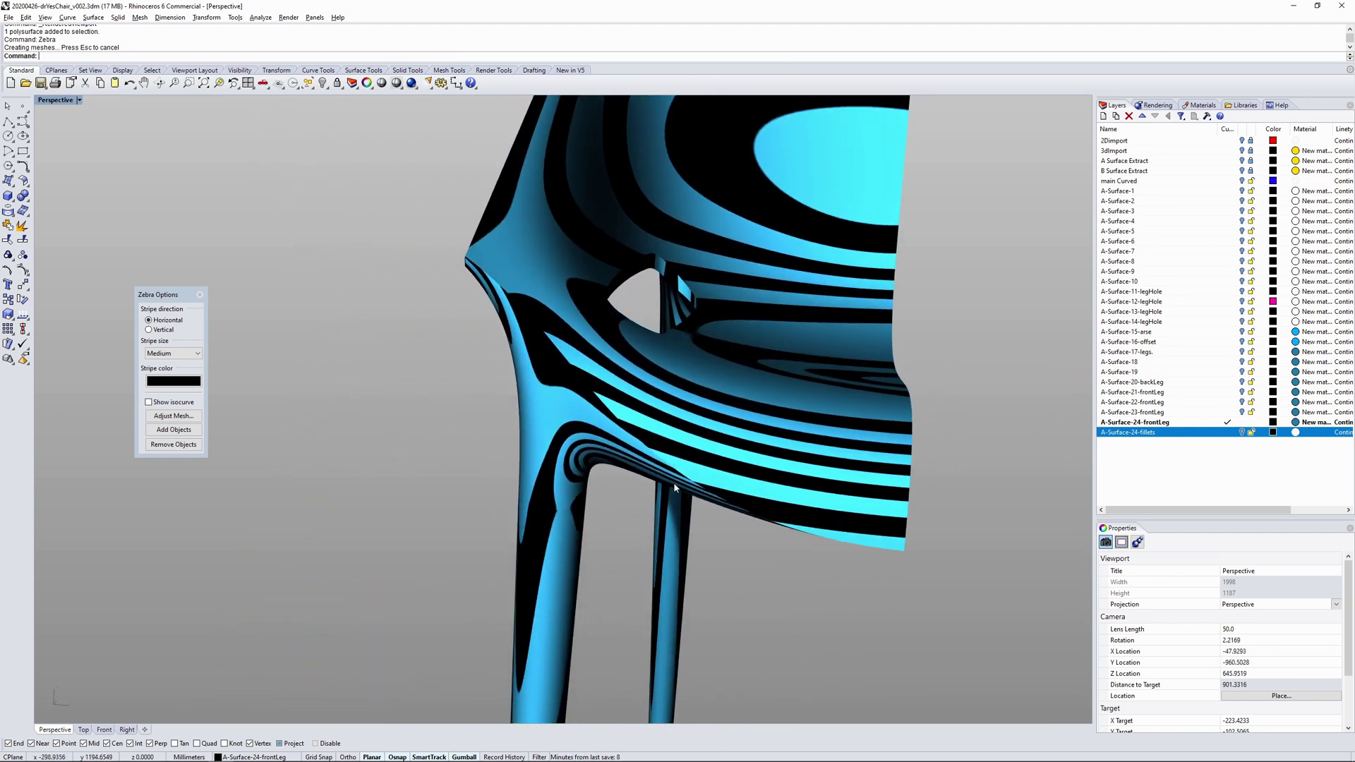
right_click_drag(602, 307, 425, 282)
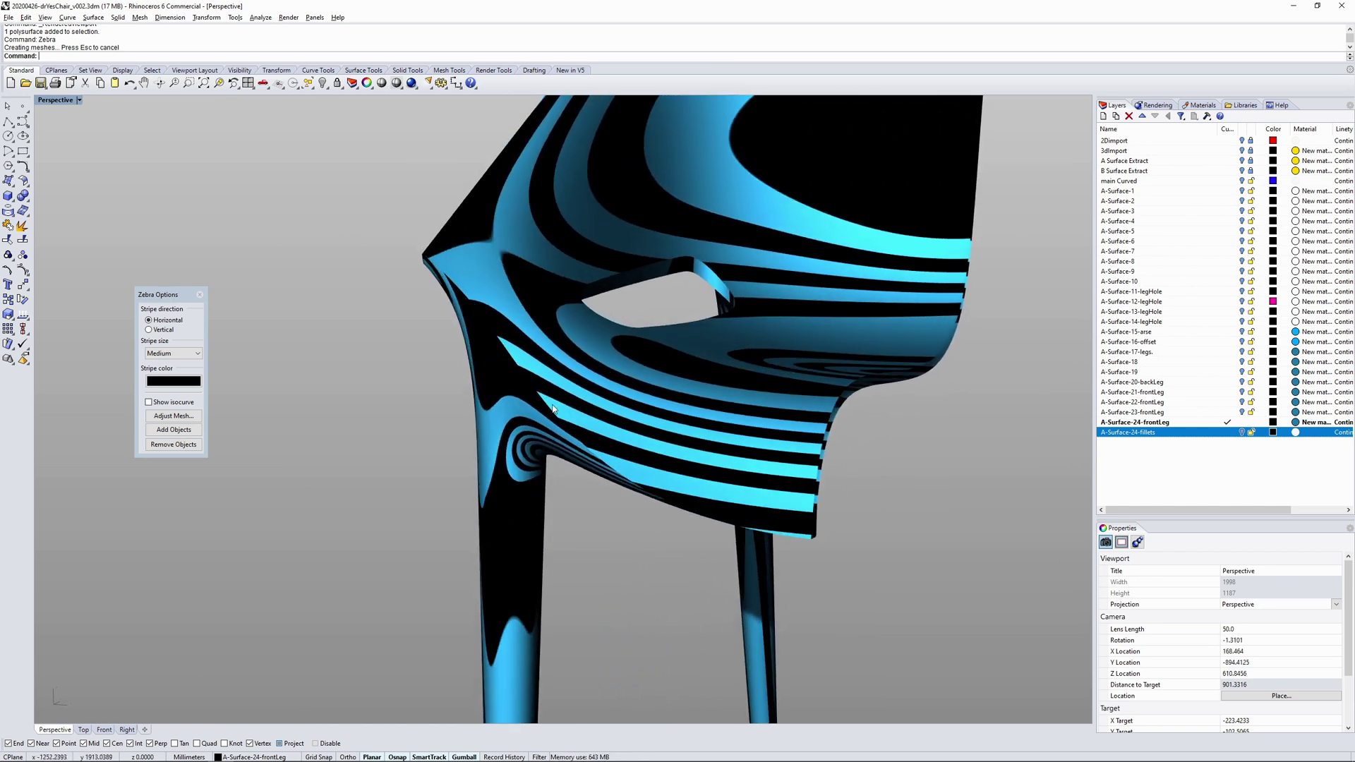
right_click_drag(767, 533, 661, 338)
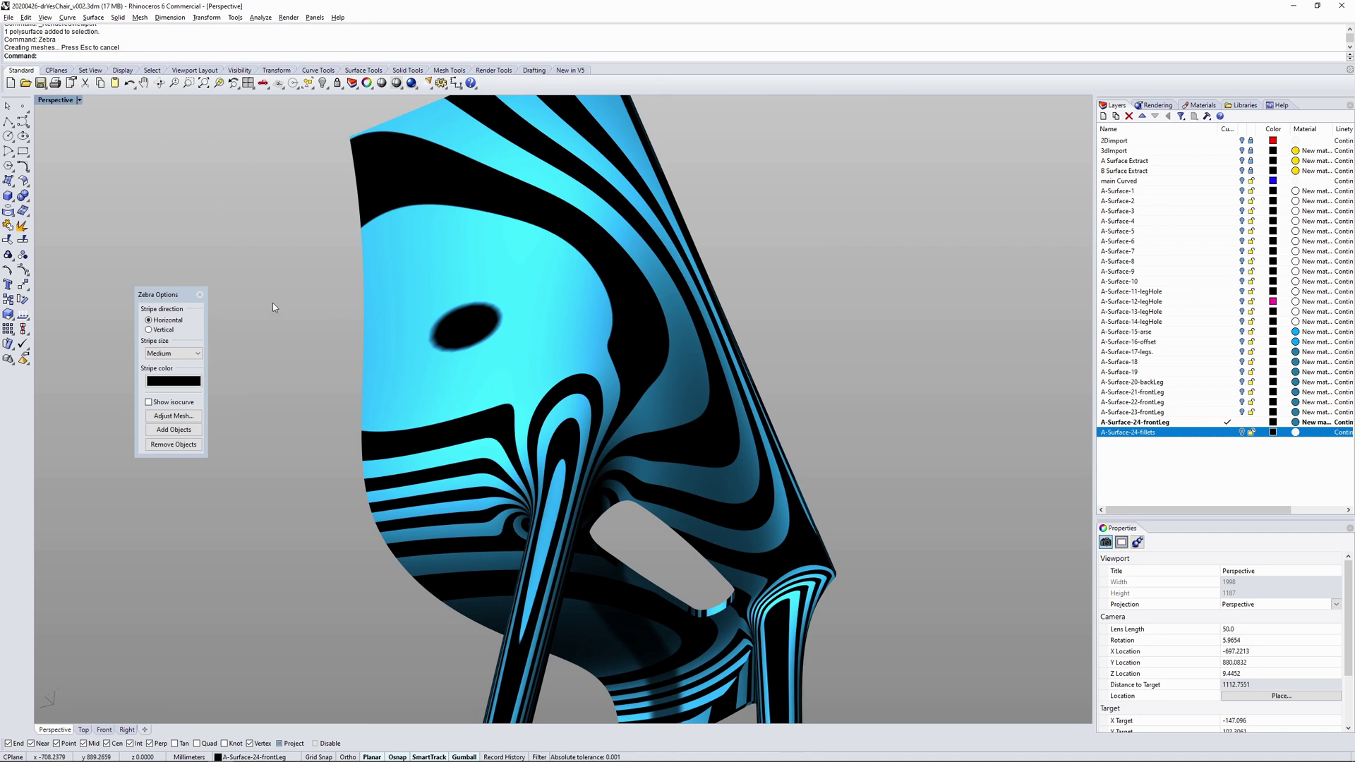
left_click(200, 295)
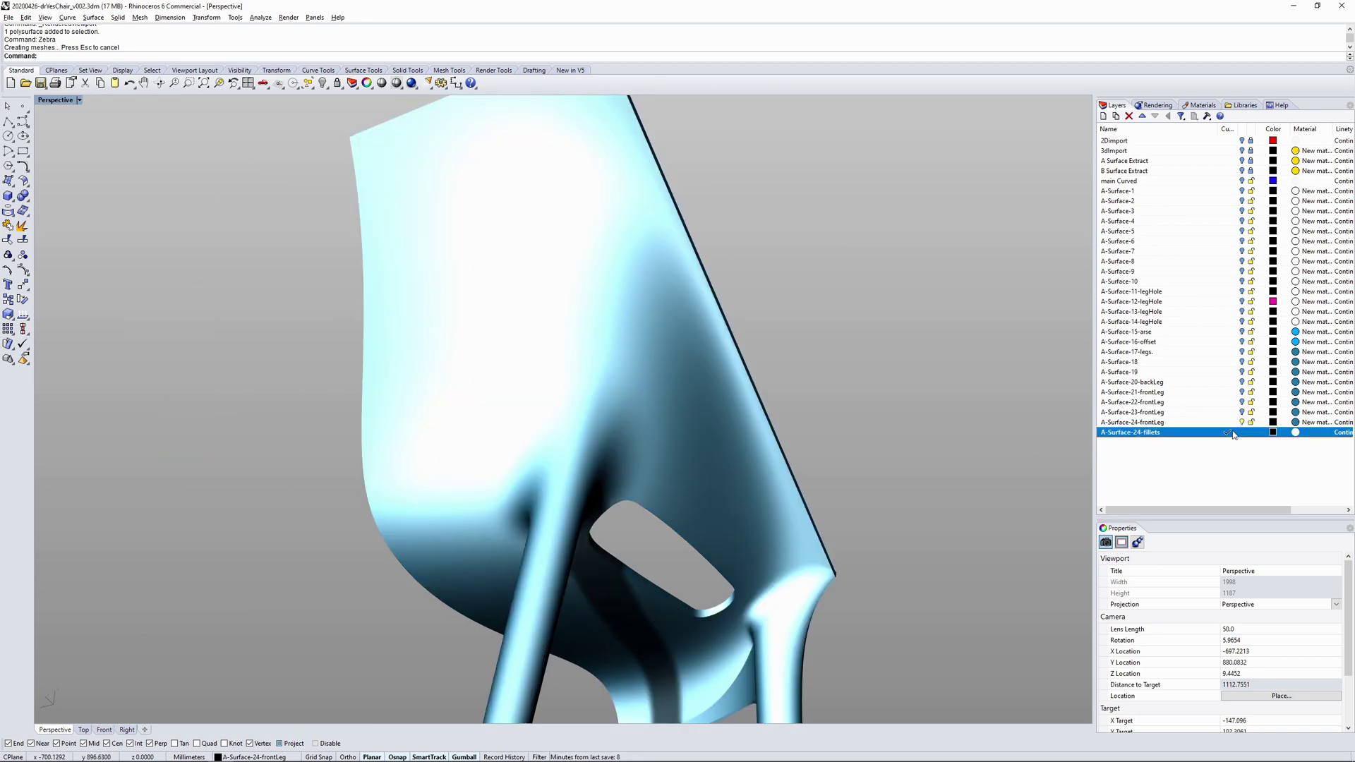
- Make A-Surface-24-fillets the current layer again, hide A-Surface-24-frontLeg, and view the whole rendered chair
left_click(1242, 422)
right_click_drag(753, 326, 519, 456)
scroll(575, 381, "down", 4)
right_click_drag(727, 377, 761, 470)
scroll(592, 386, "down", 4)
- Switch to Windows Photo Viewer and examine the leg hole and front leg blends in the render 20200430-drYes_003.png
key("alt+Tab")
left_click(766, 434)
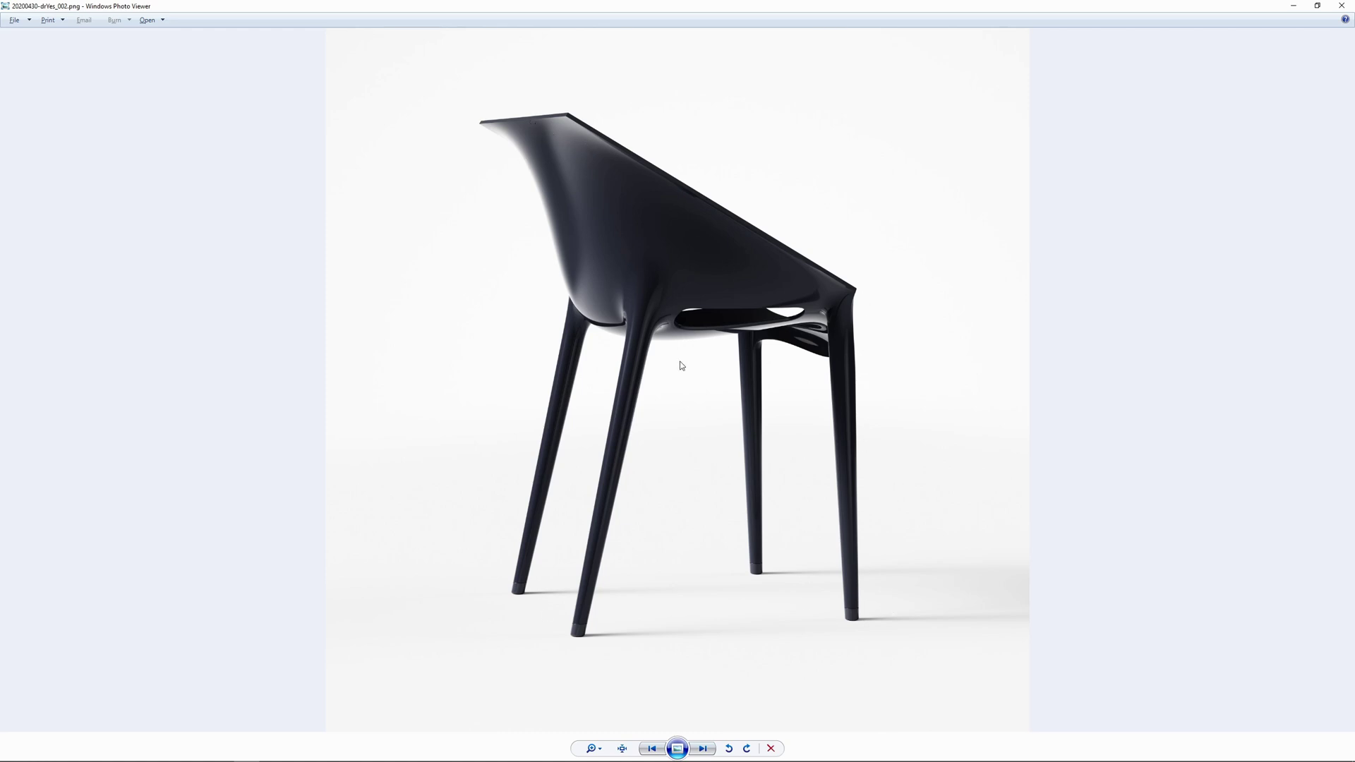
key("Right")
scroll(642, 374, "up", 5)
scroll(536, 392, "up", 1)
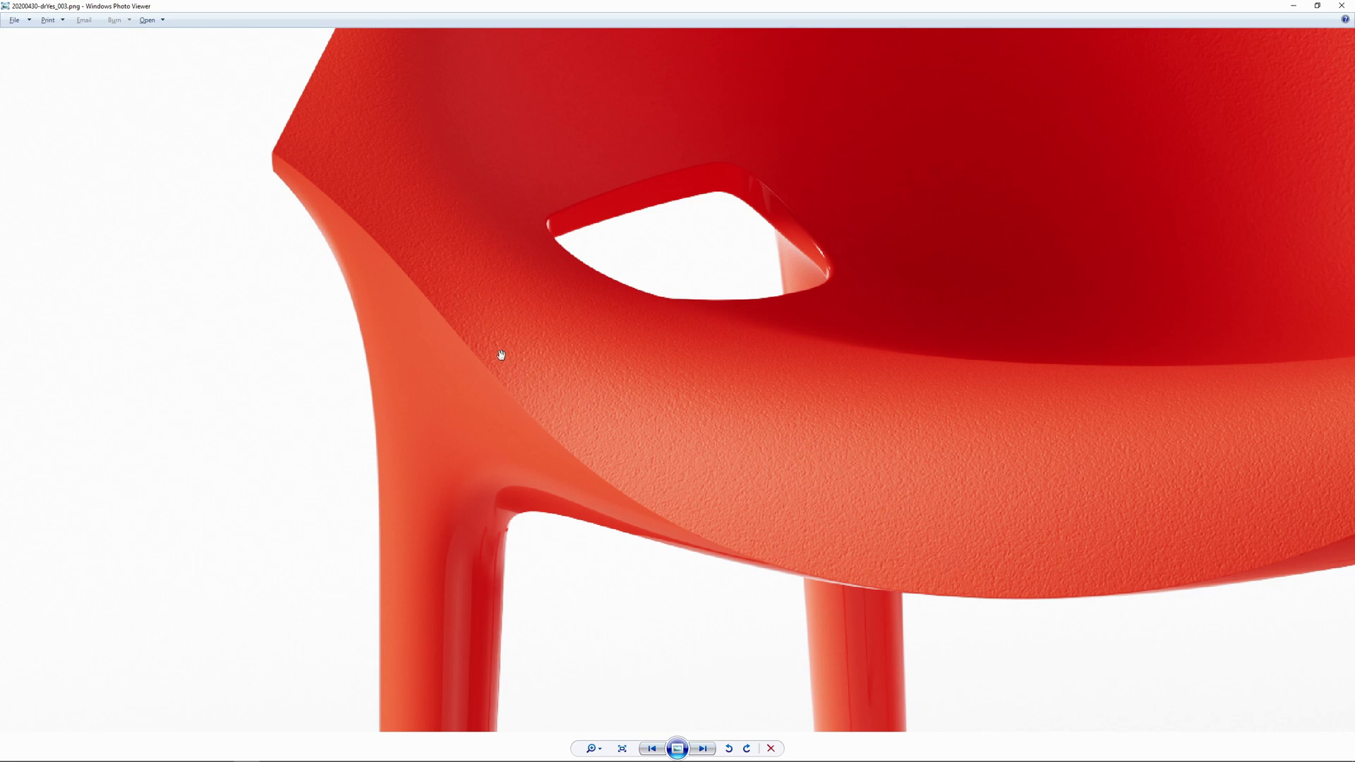
scroll(598, 424, "down", 2)
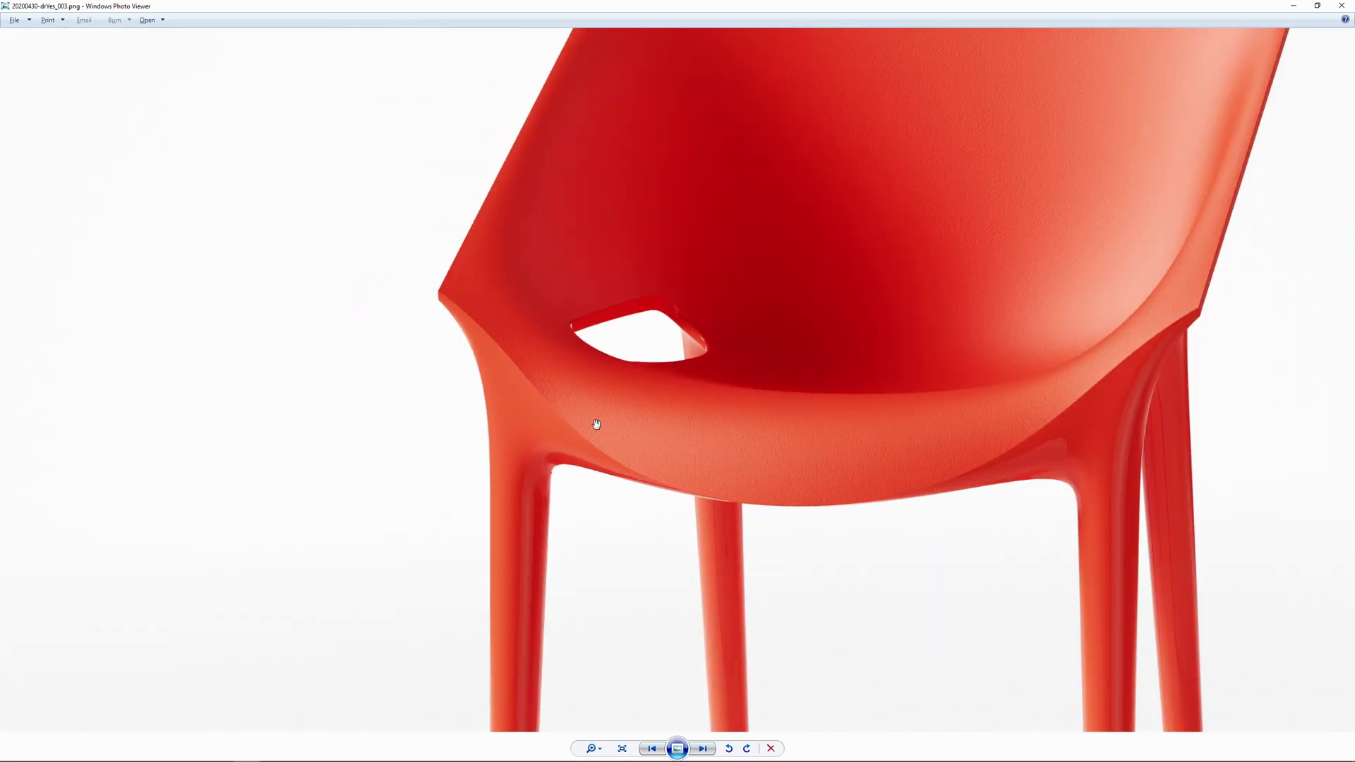
left_click_drag(1100, 364, 1037, 367)
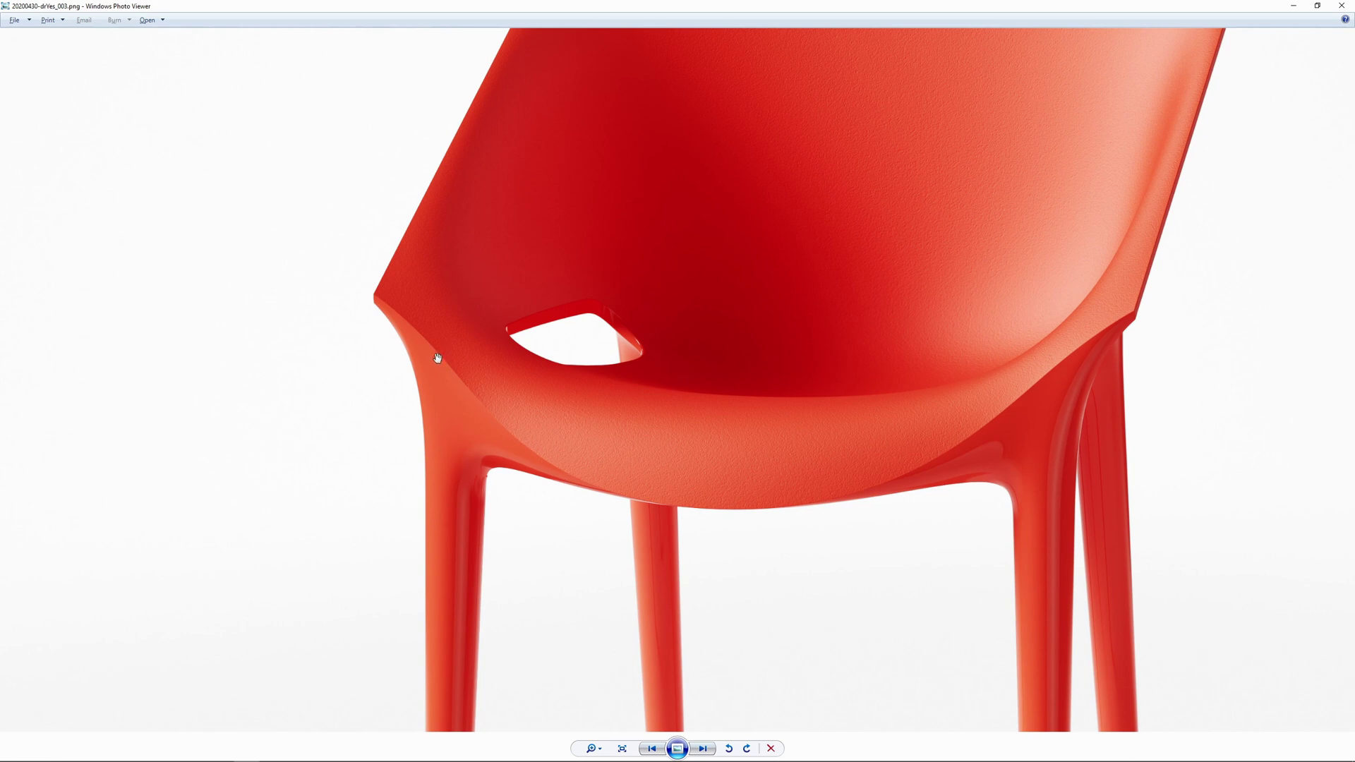
left_click_drag(601, 487, 517, 448)
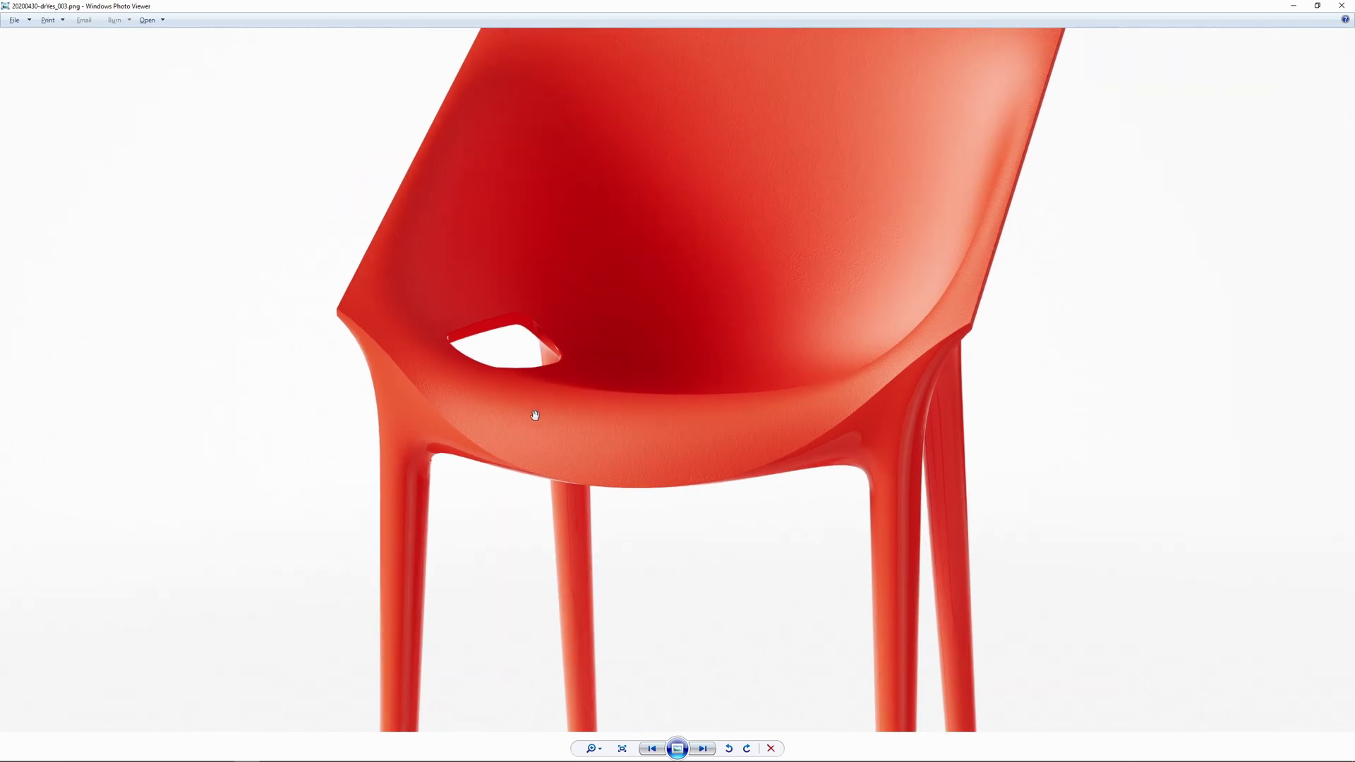
- Browse the remaining chair renders, including 20200430-drYes_001.png and 20200430-drYes_002.png
scroll(534, 409, "down", 2)
key("Right")
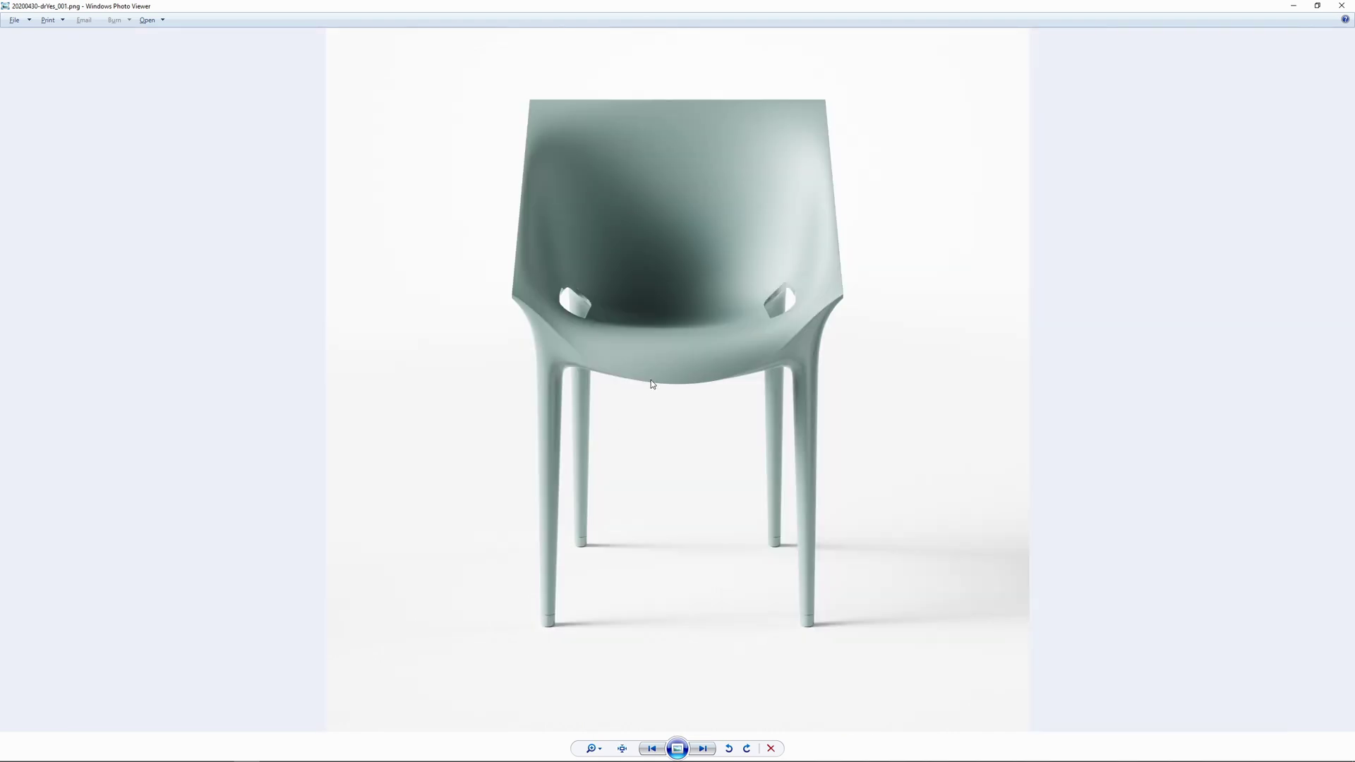
key("Right")
key("Right")
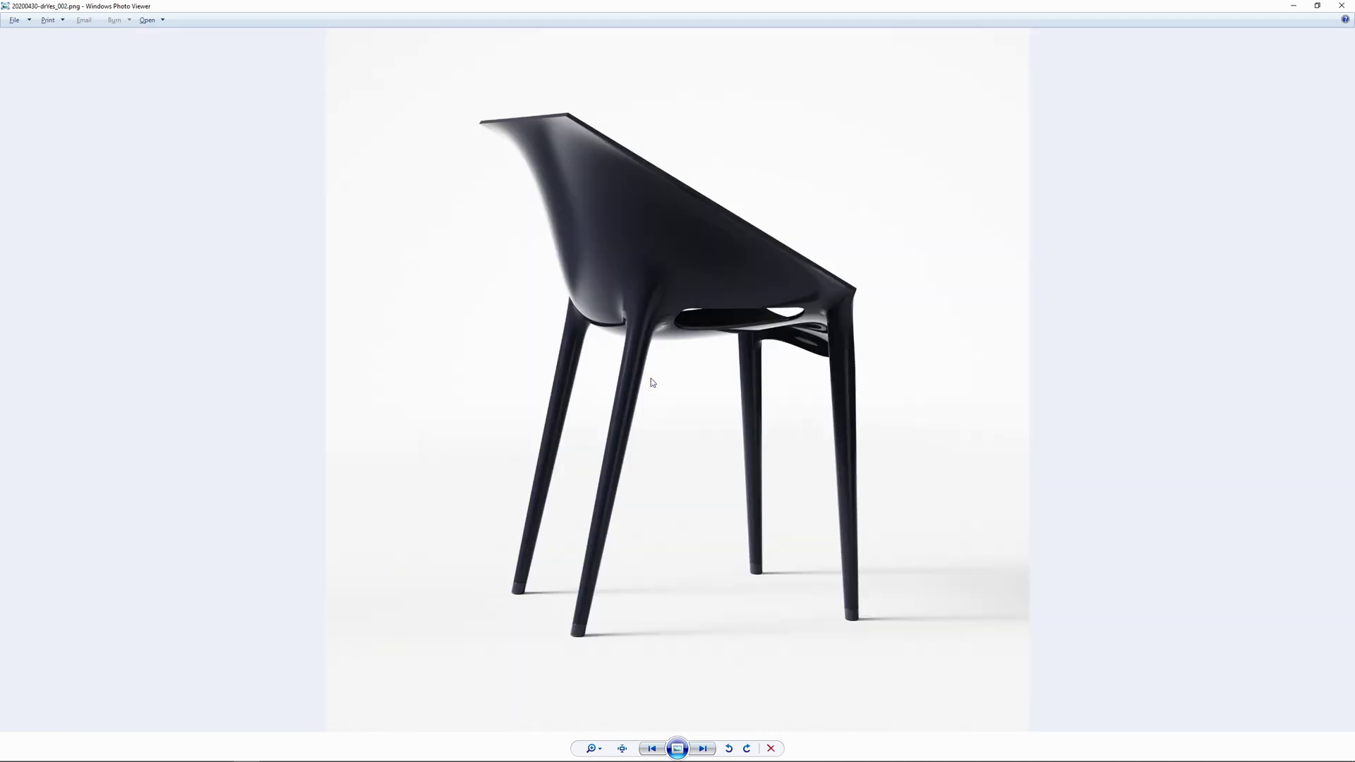